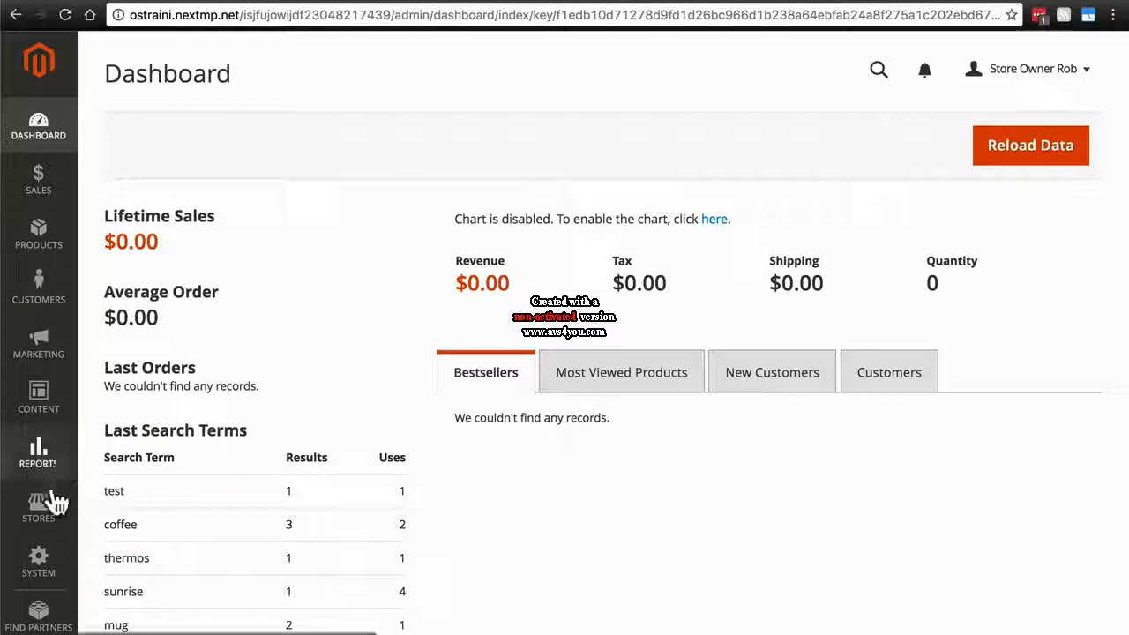
Open the caffeine attribute from the store's product attributes and go to its option values
left_click(44, 524)
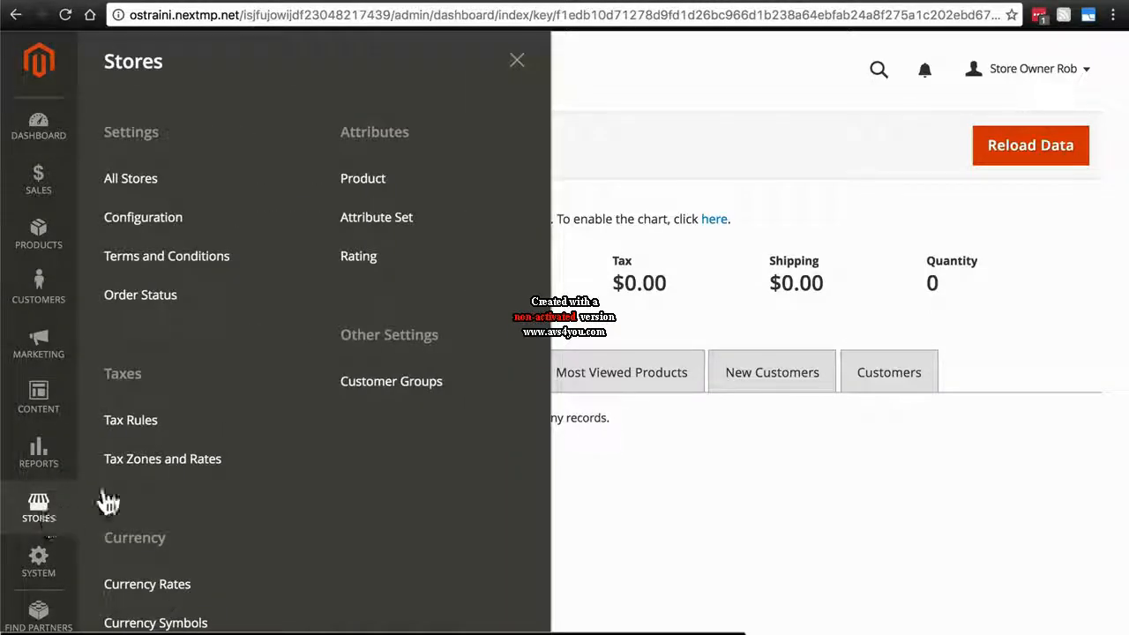
left_click(374, 190)
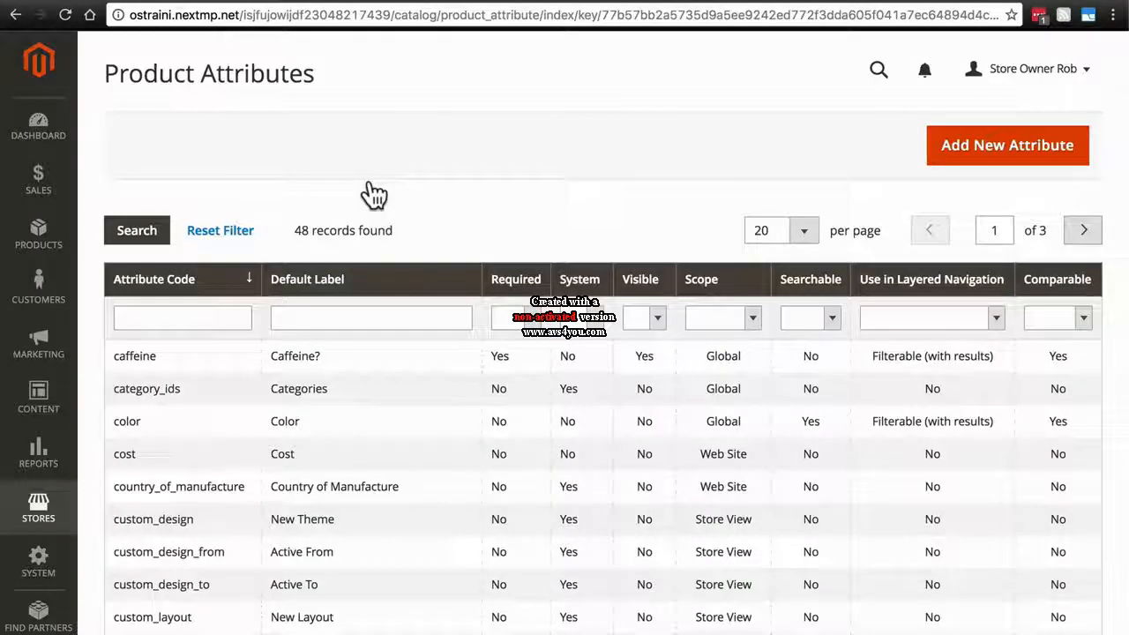
left_click(204, 371)
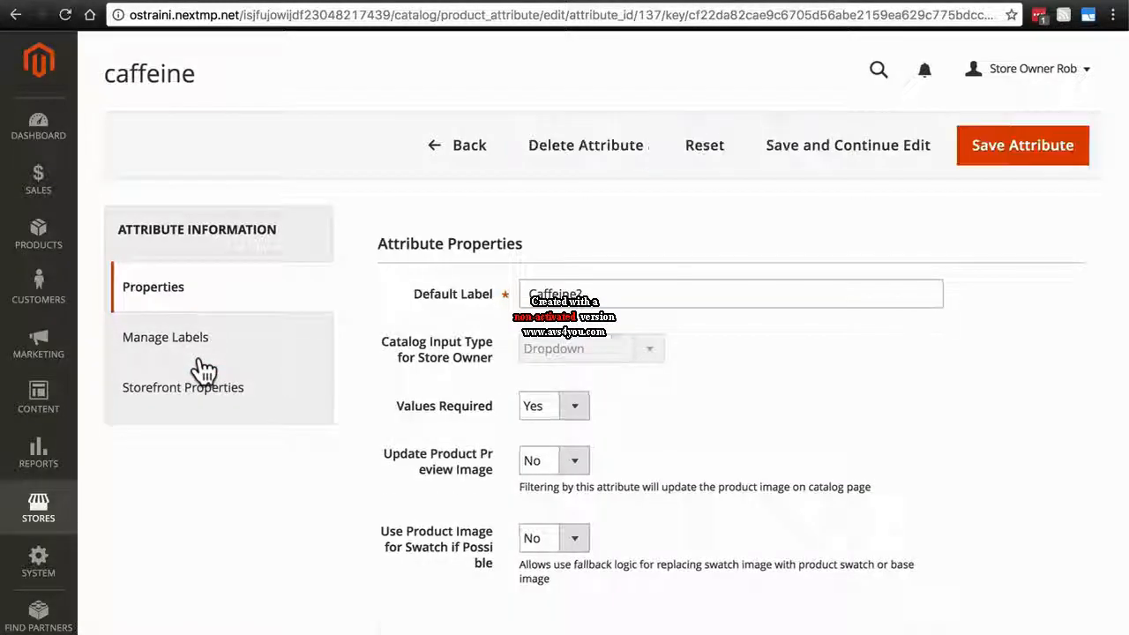
scroll(682, 379, "down", 3)
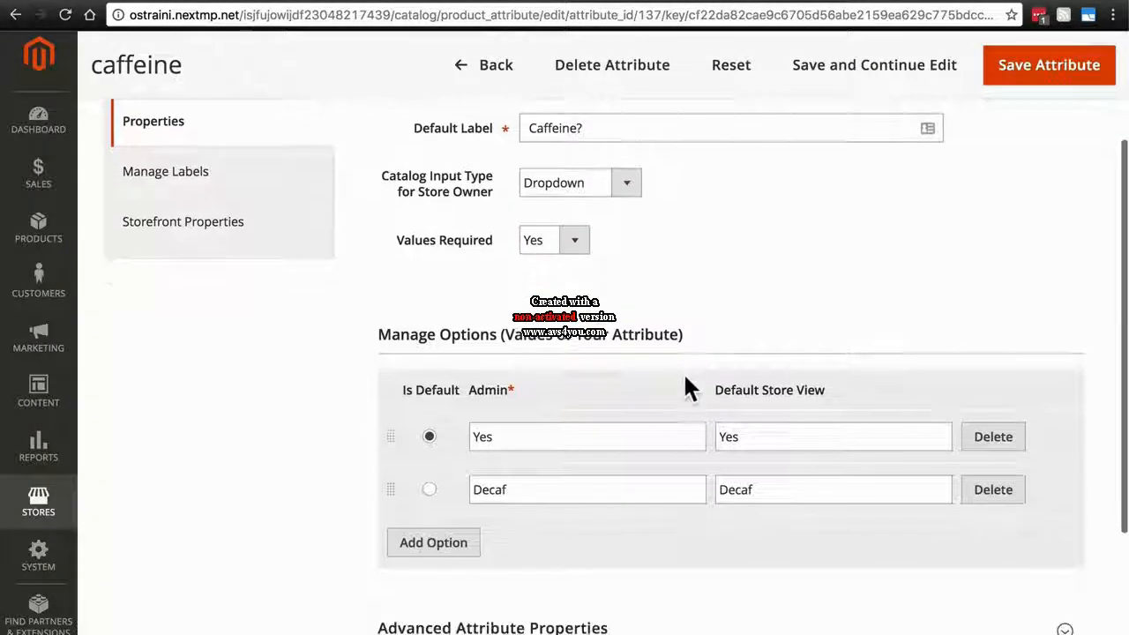
Rename the attribute's Yes option to Regular for both Admin and Default Store View, and save the attribute
left_click(529, 441)
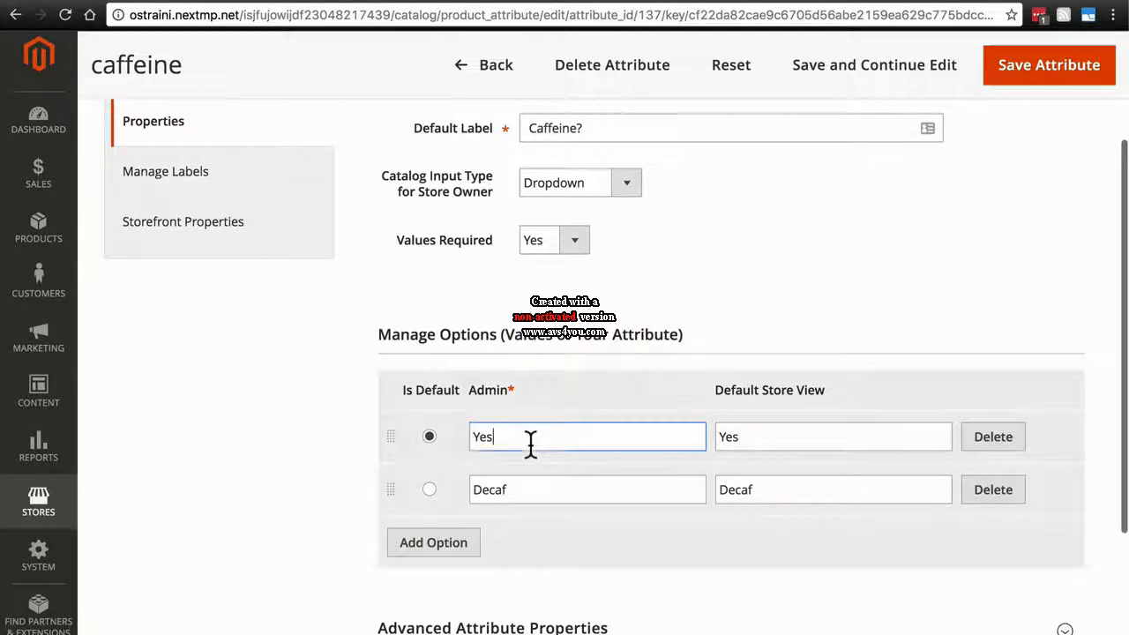
key("ctrl+a")
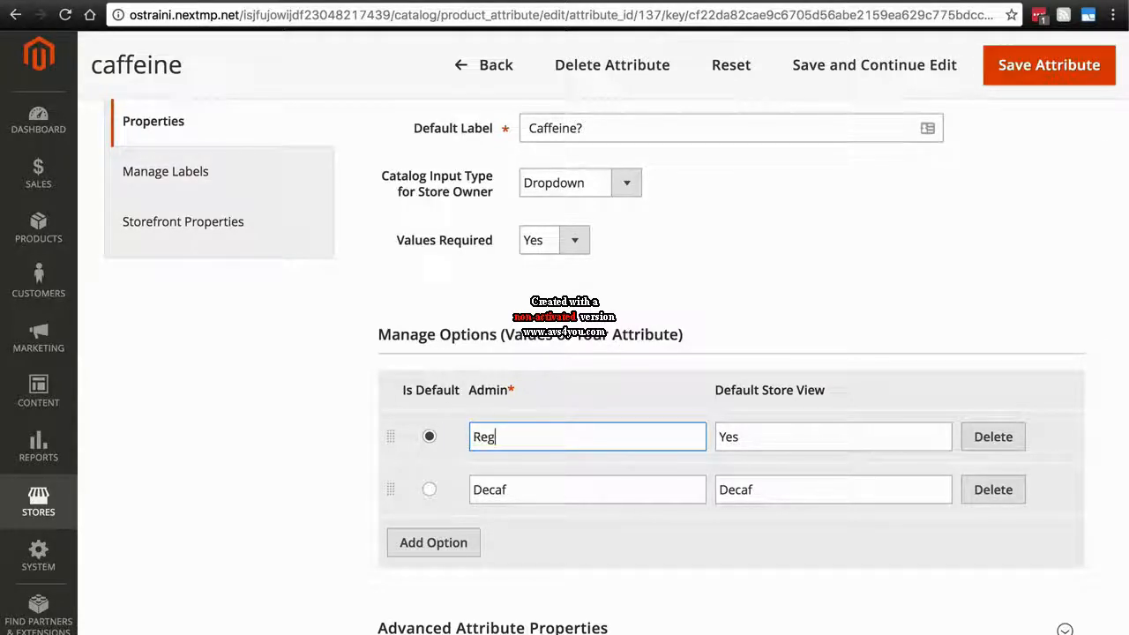
double_click(725, 437)
type("Reg")
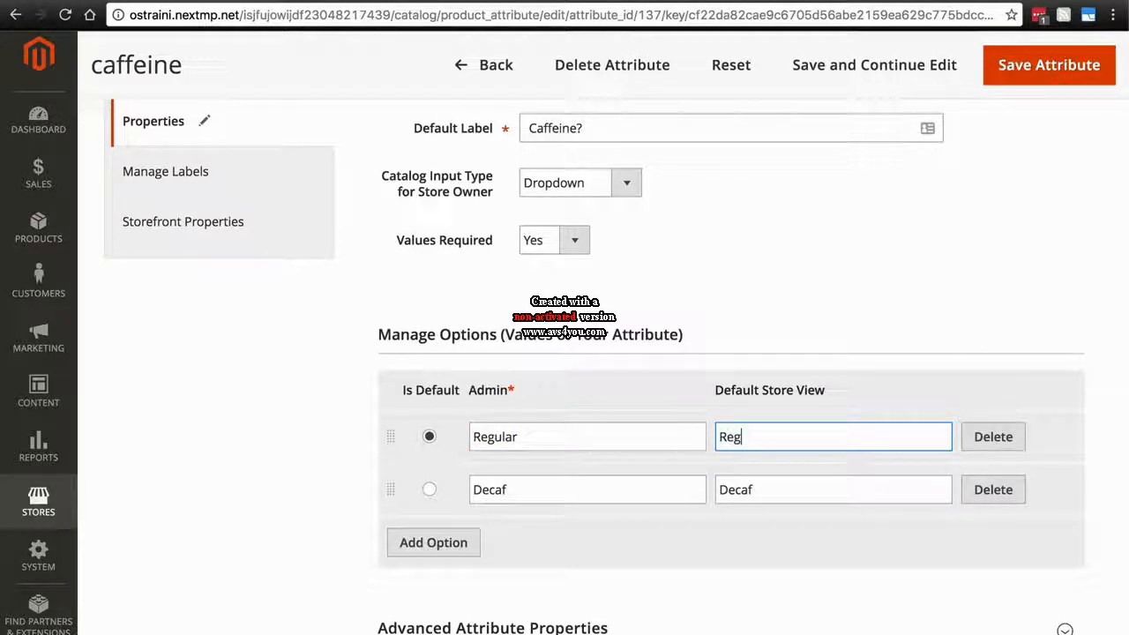
type("ular")
left_click(1025, 70)
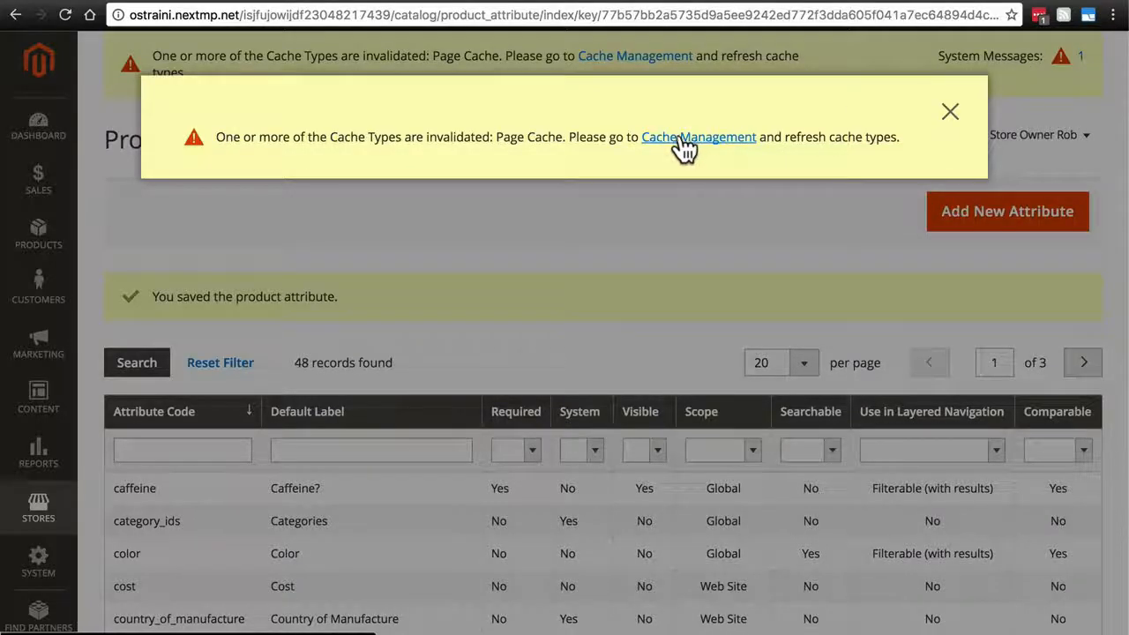
Refresh the invalidated Page Cache in Cache Management
left_click(685, 141)
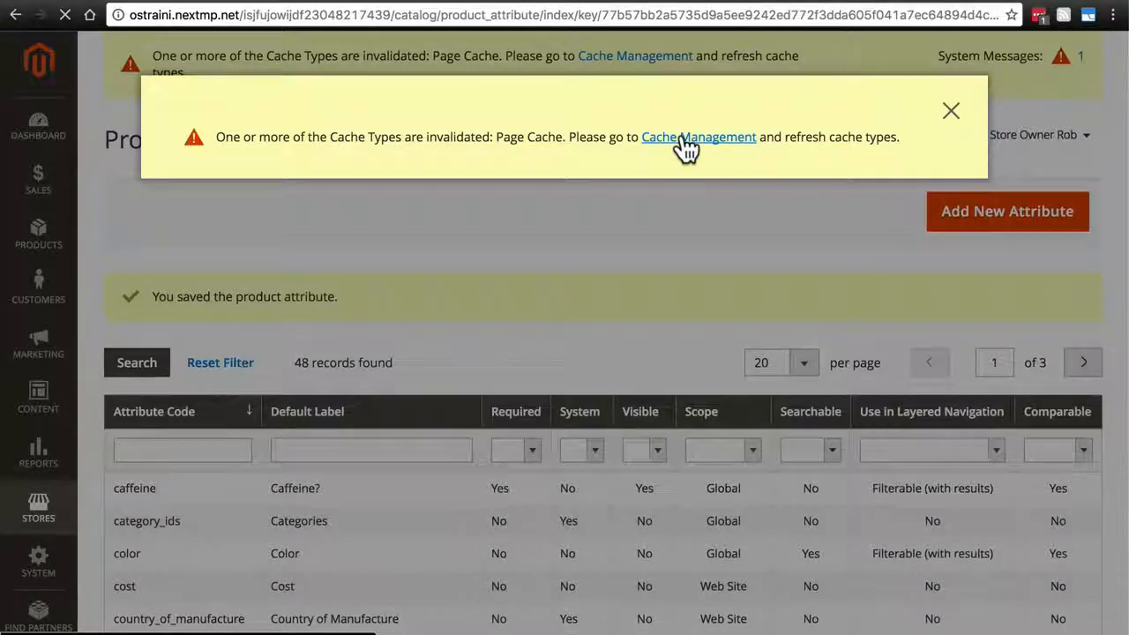
scroll(392, 254, "down", 2)
scroll(393, 256, "down", 1)
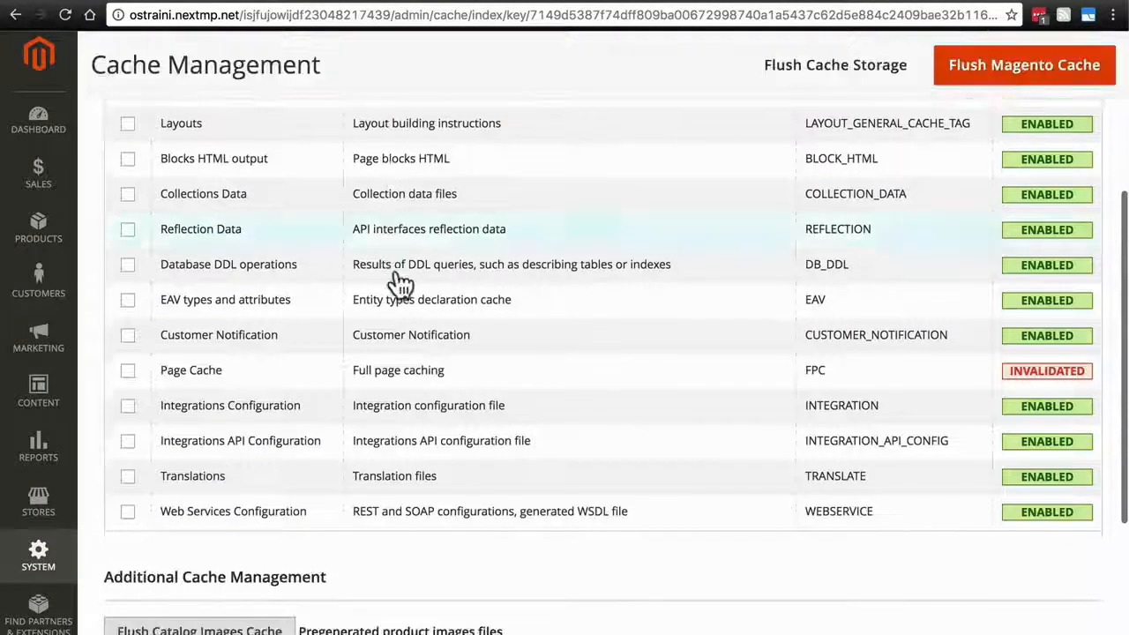
left_click(128, 371)
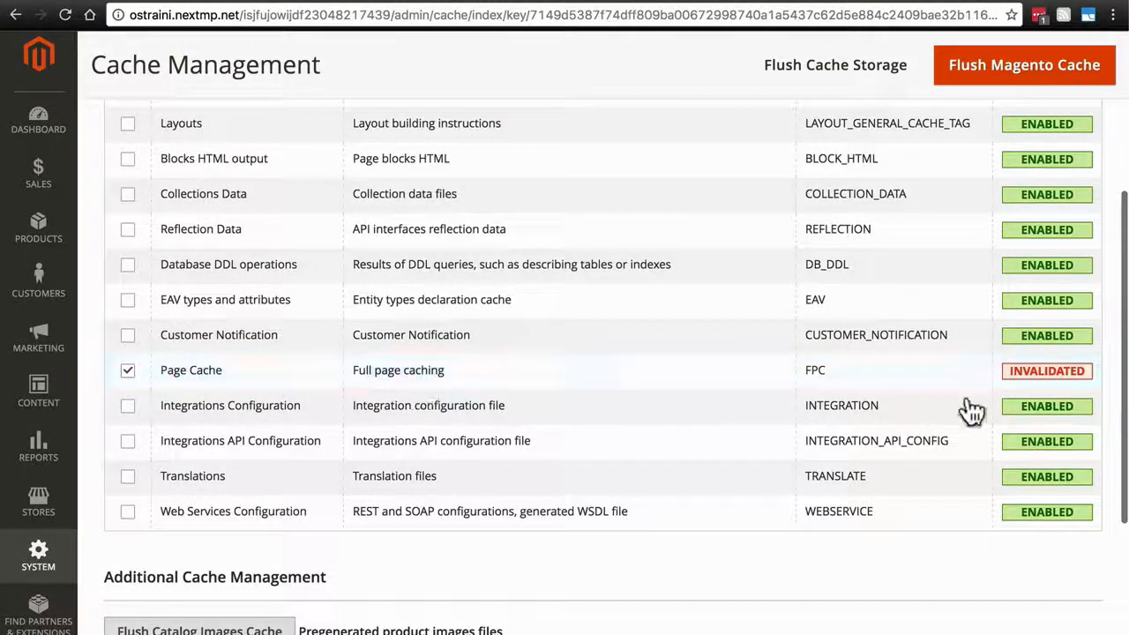
scroll(692, 423, "up", 3)
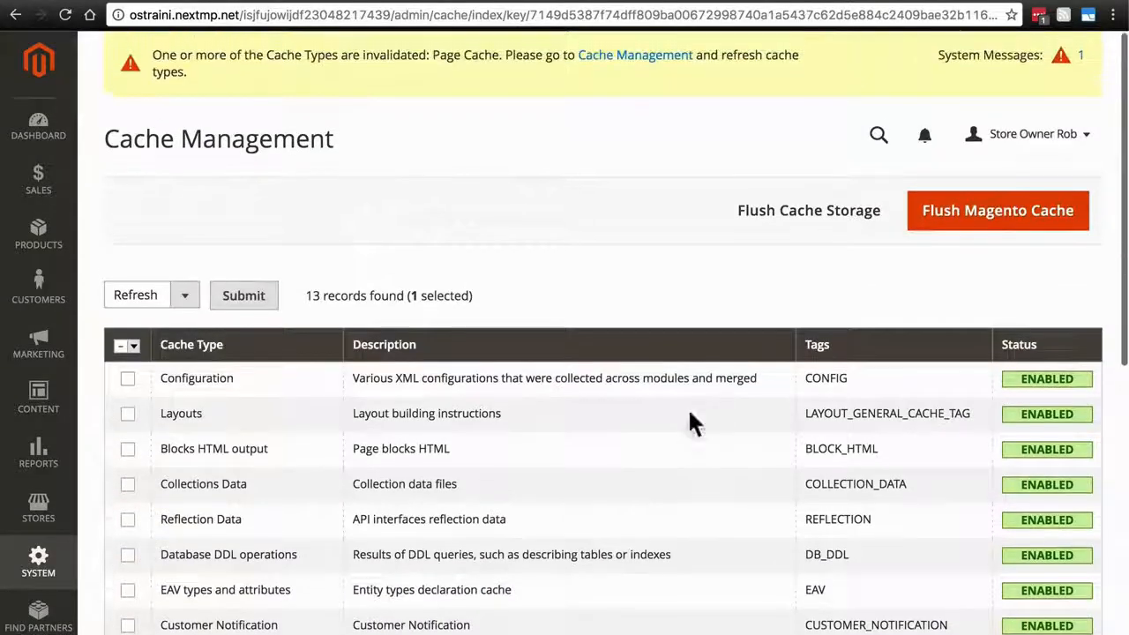
left_click(241, 300)
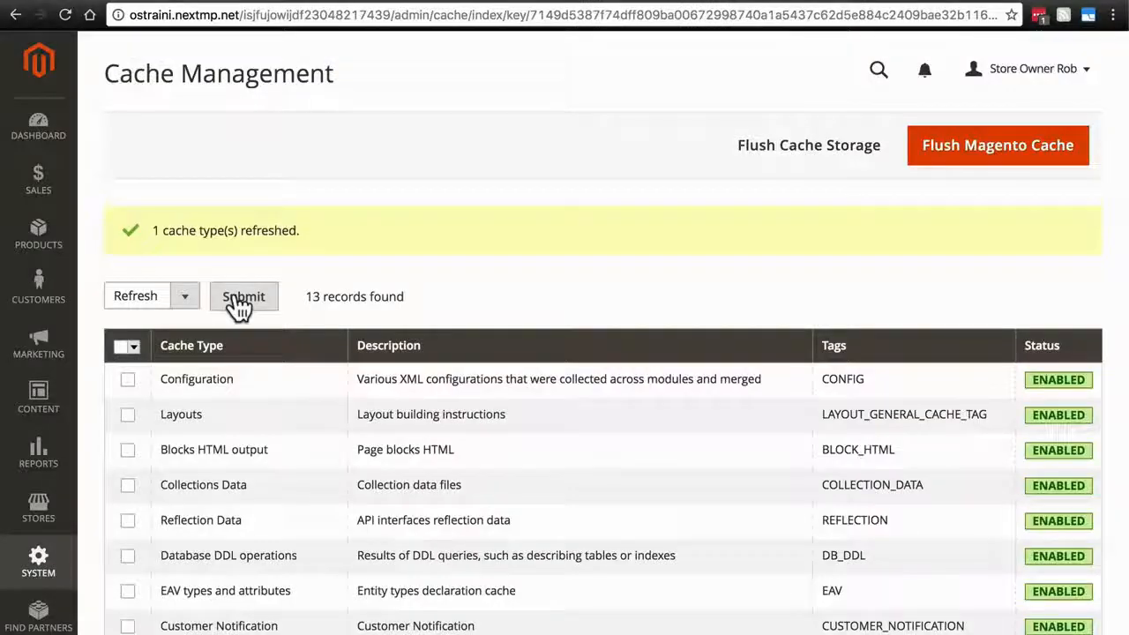
Open the catalog product 1 lb. Coffee Bean Central House Blend-Yes for editing
left_click(33, 243)
left_click(118, 191)
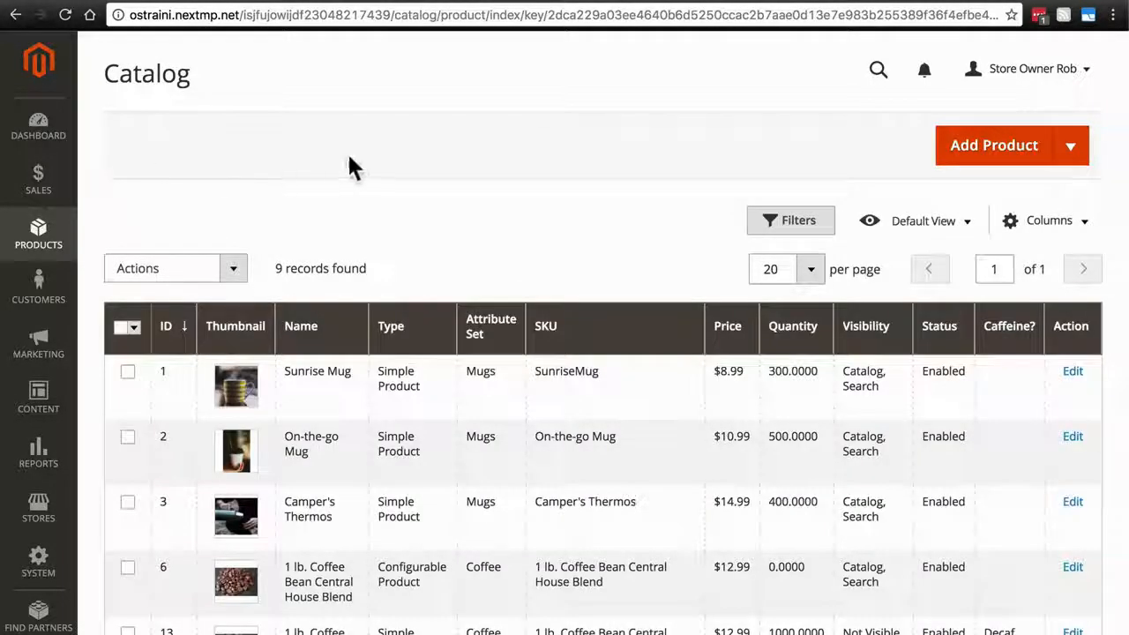
scroll(349, 166, "down", 1)
scroll(348, 167, "down", 3)
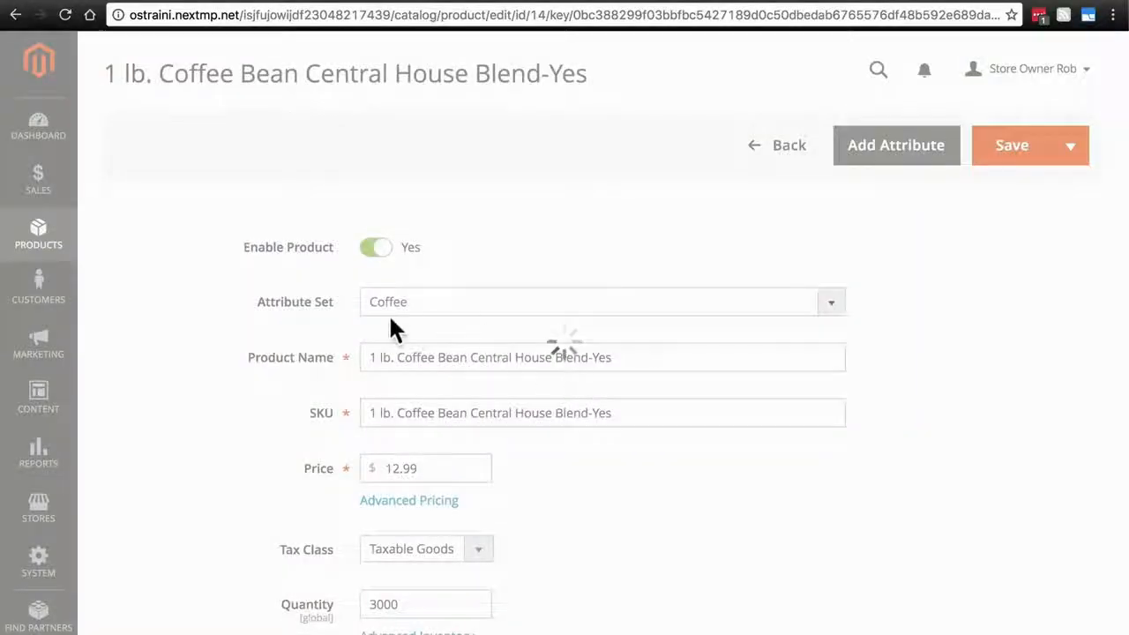
Change the product name and SKU to 1 lb. Coffee Bean Central House Blend-Regular, then save and close the product
left_click(604, 356)
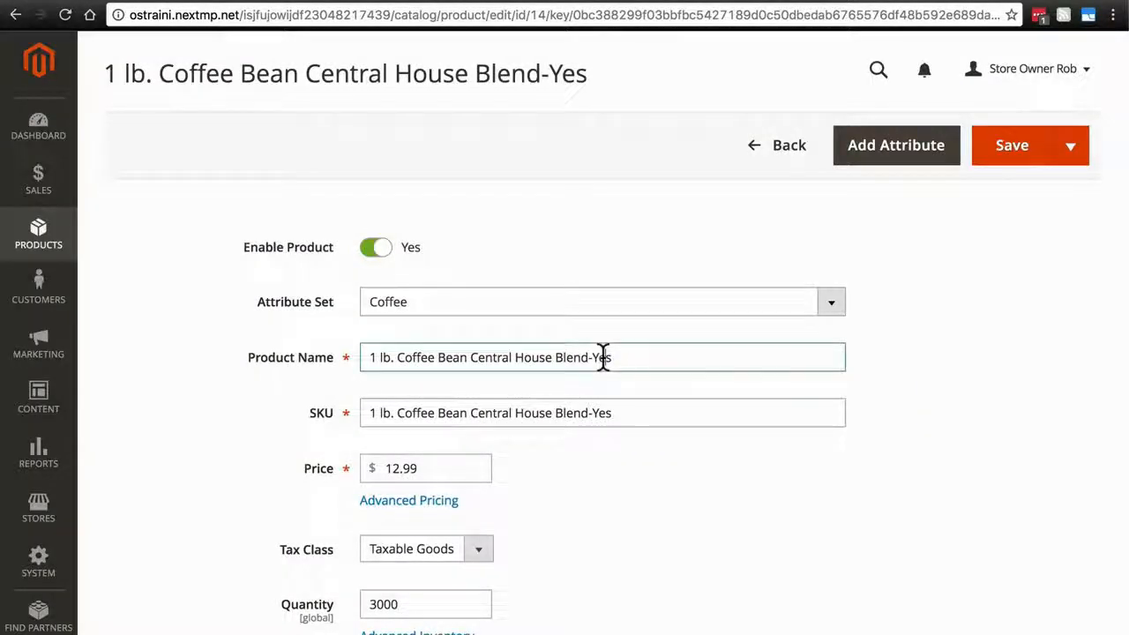
double_click(603, 356)
type("Regular")
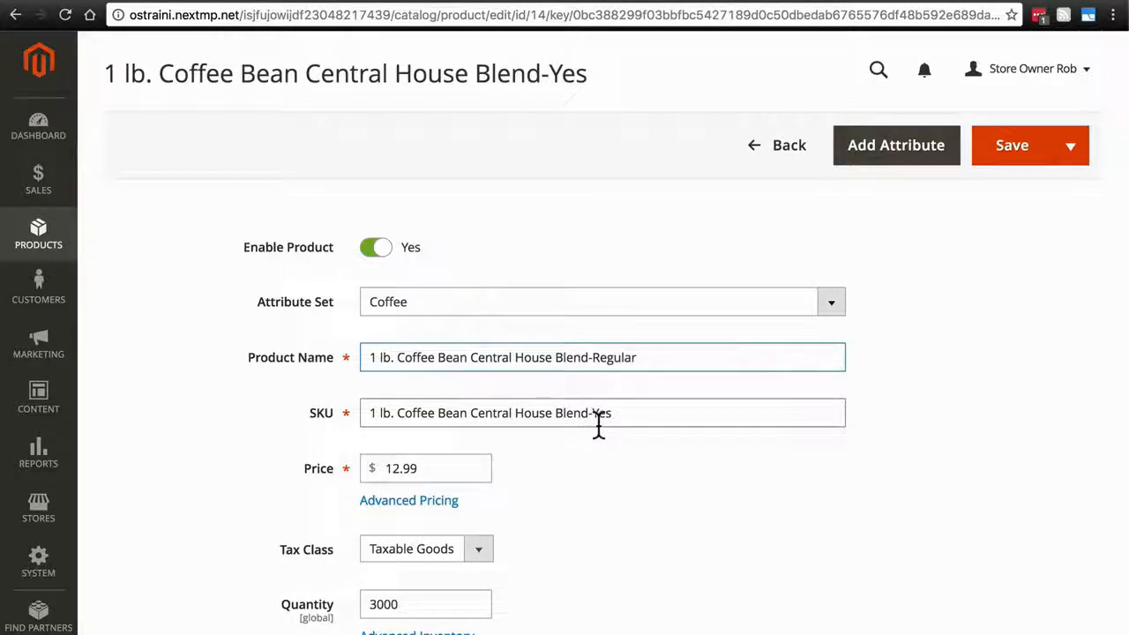
double_click(603, 413)
type("Regular")
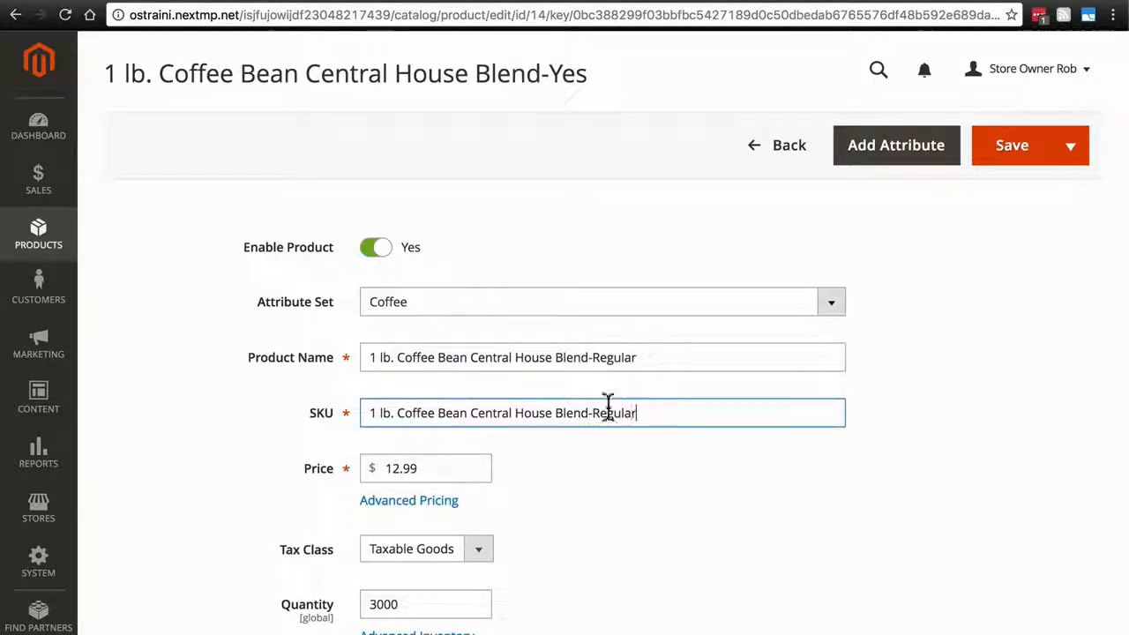
left_click(1084, 157)
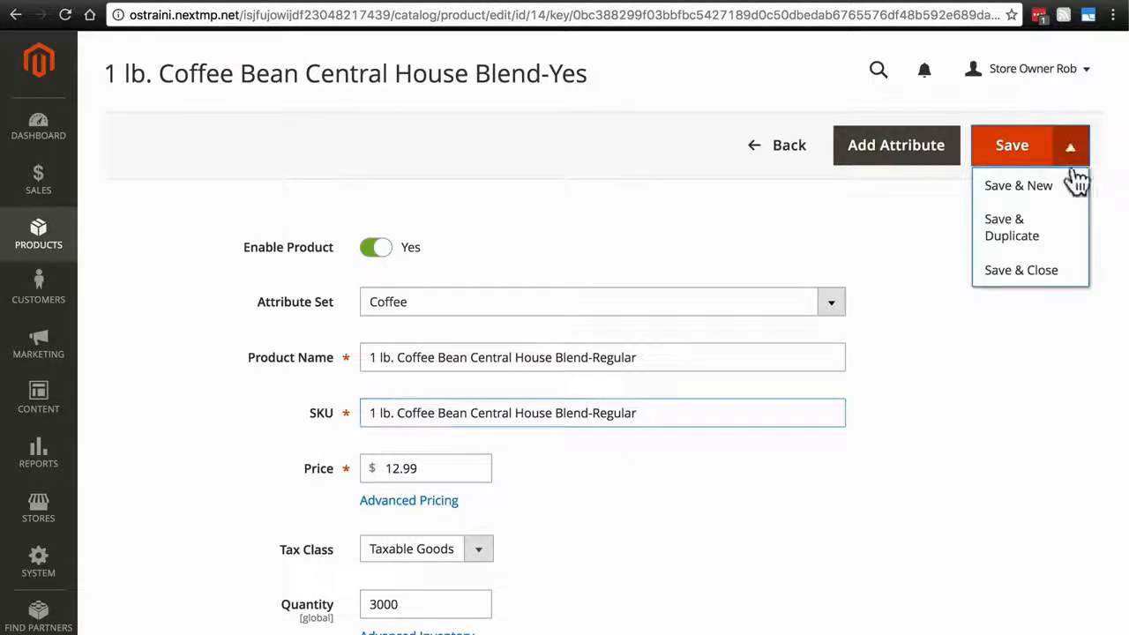
left_click(1020, 271)
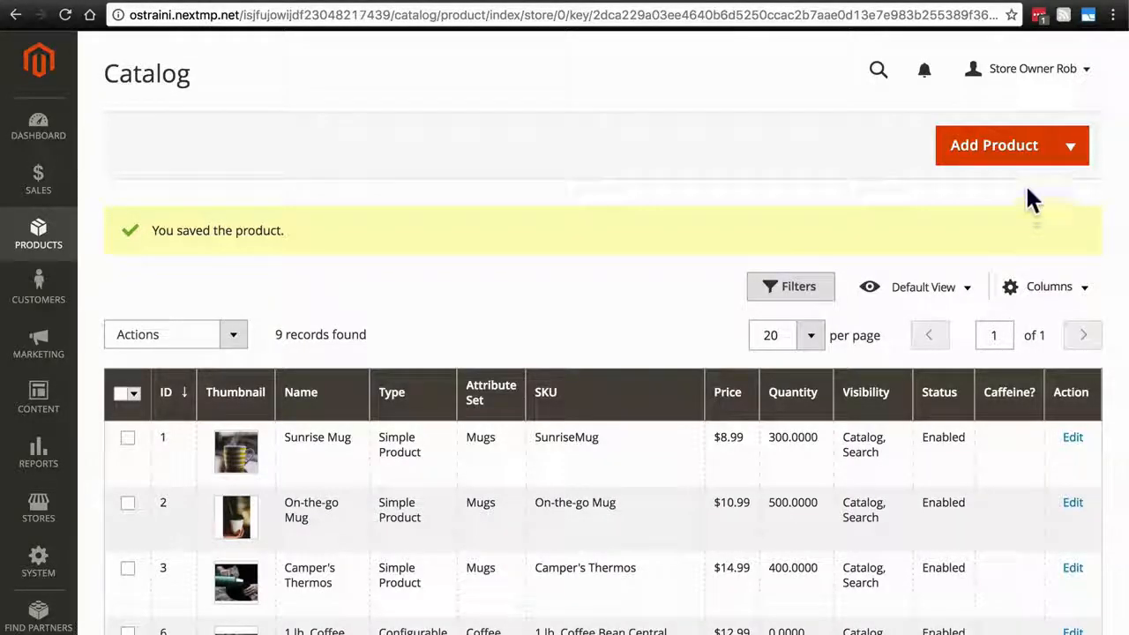
Add a new bundle product named Sunrise Gift Basket with the Default attribute set
left_click(1076, 150)
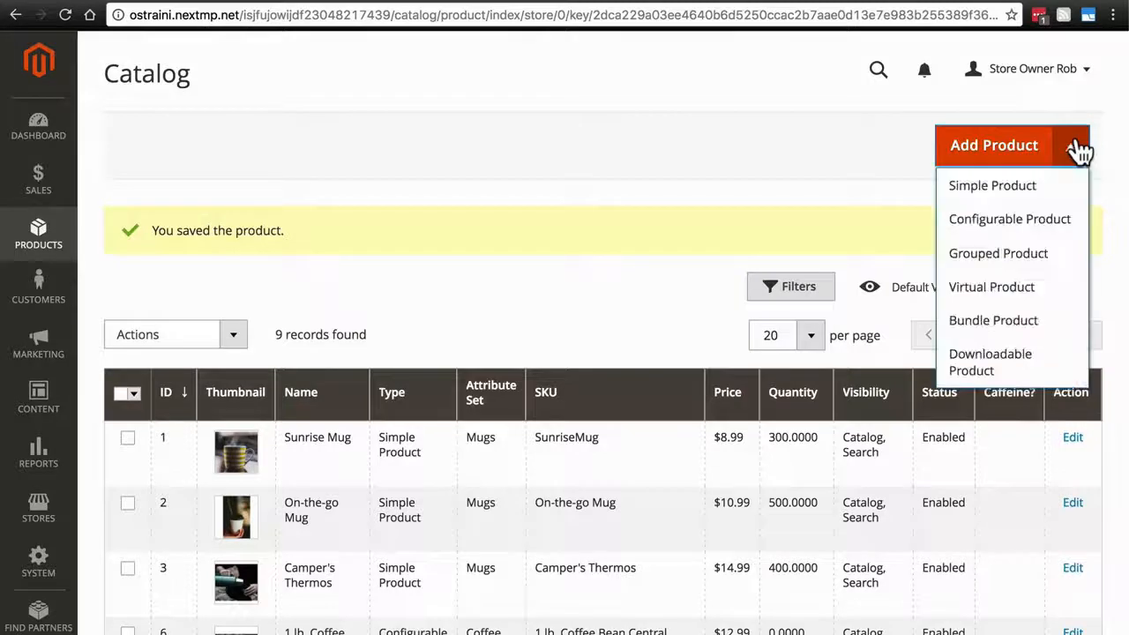
left_click(994, 323)
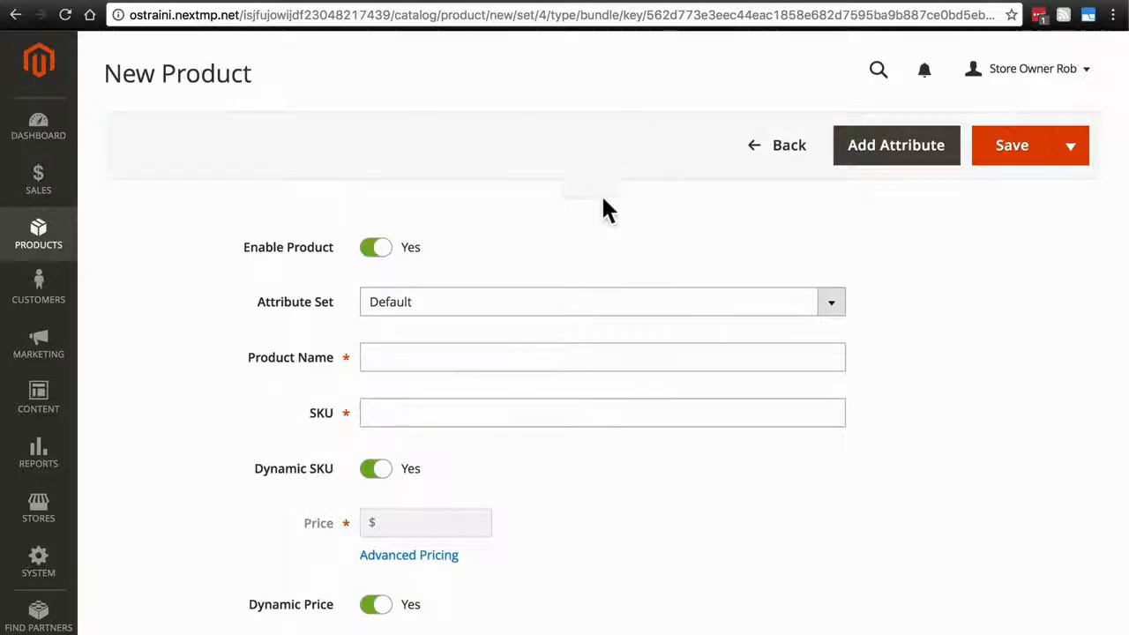
scroll(562, 187, "down", 2)
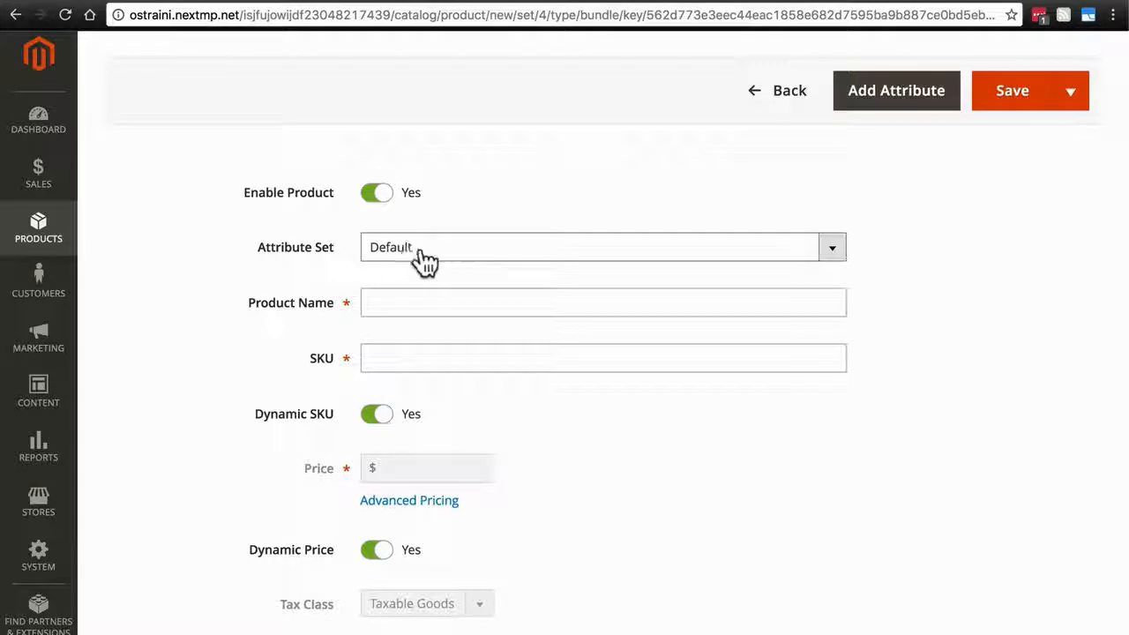
left_click(388, 304)
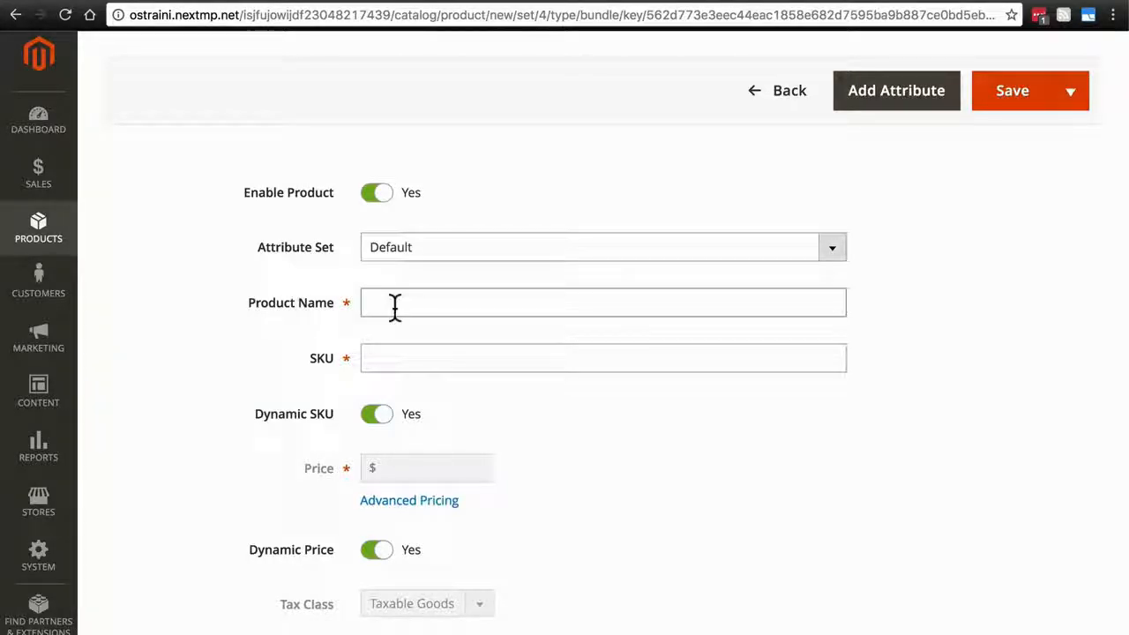
type("S")
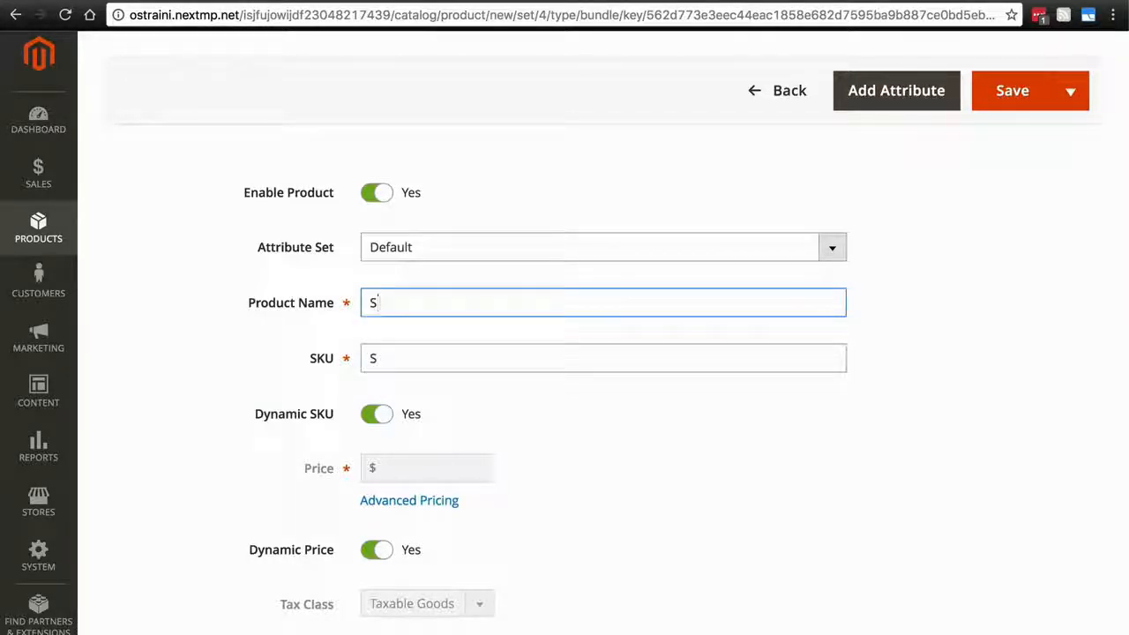
type("unrise Gift Basket")
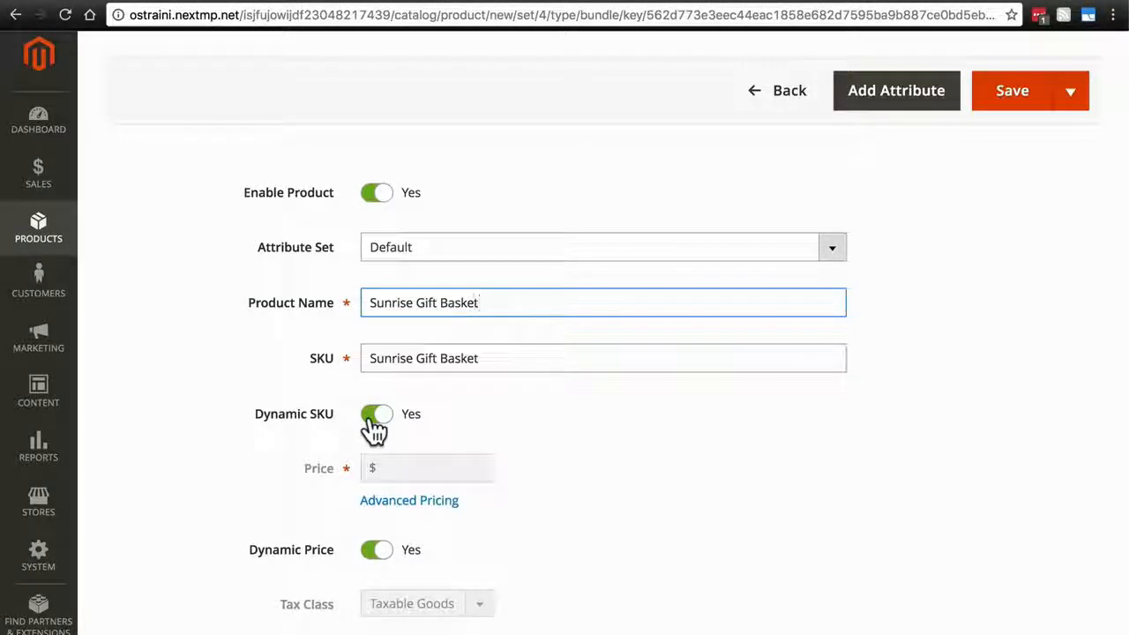
scroll(375, 427, "down", 3)
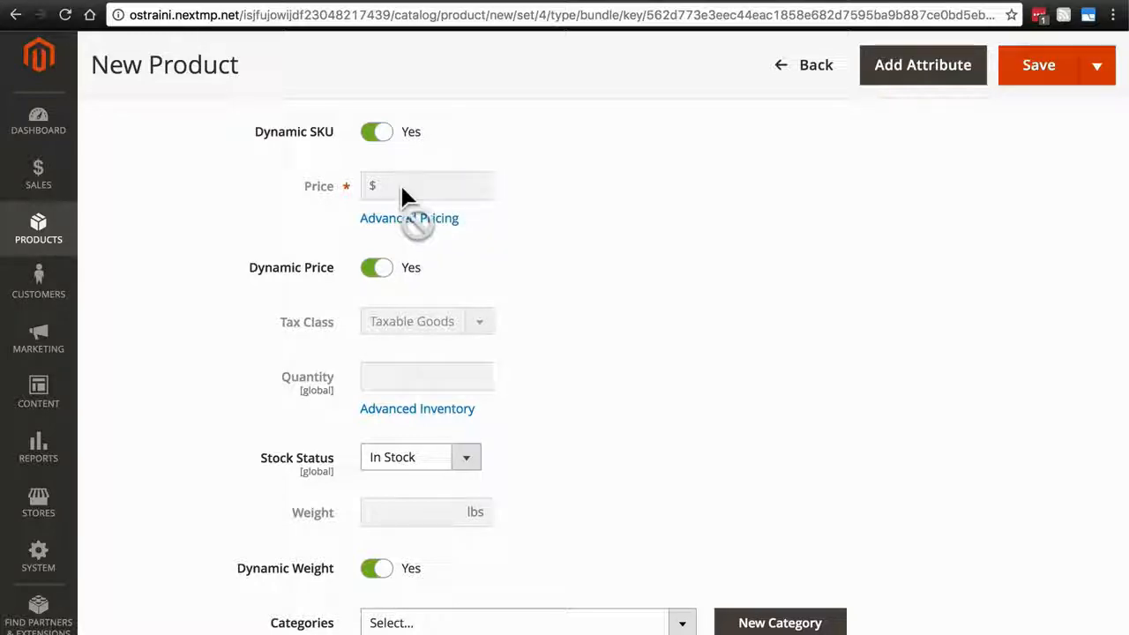
left_click(377, 272)
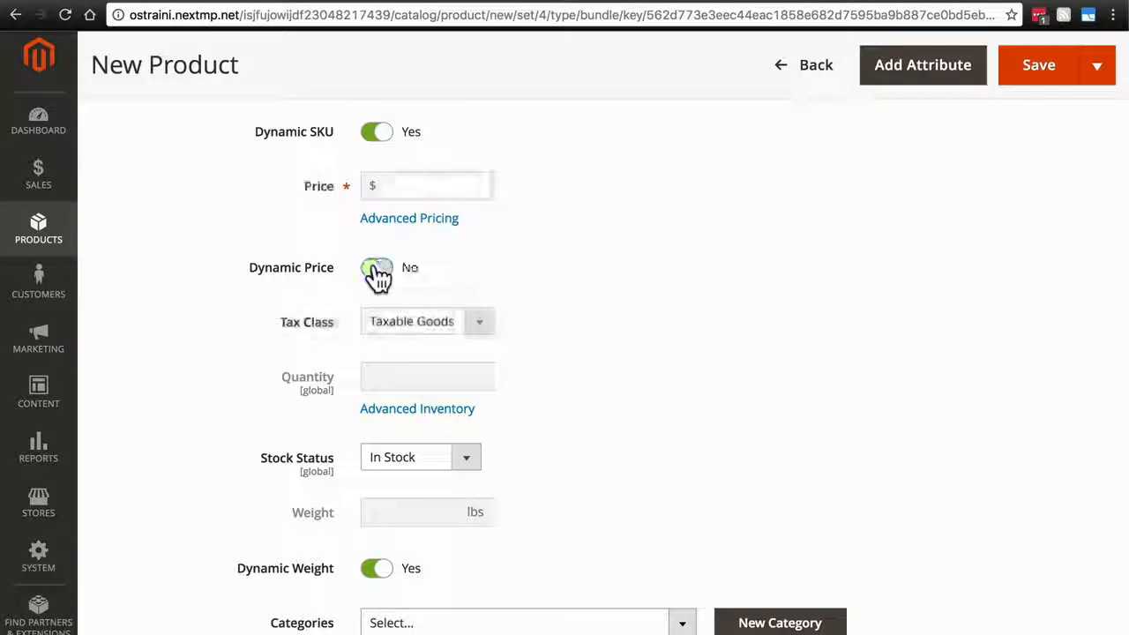
left_click(418, 183)
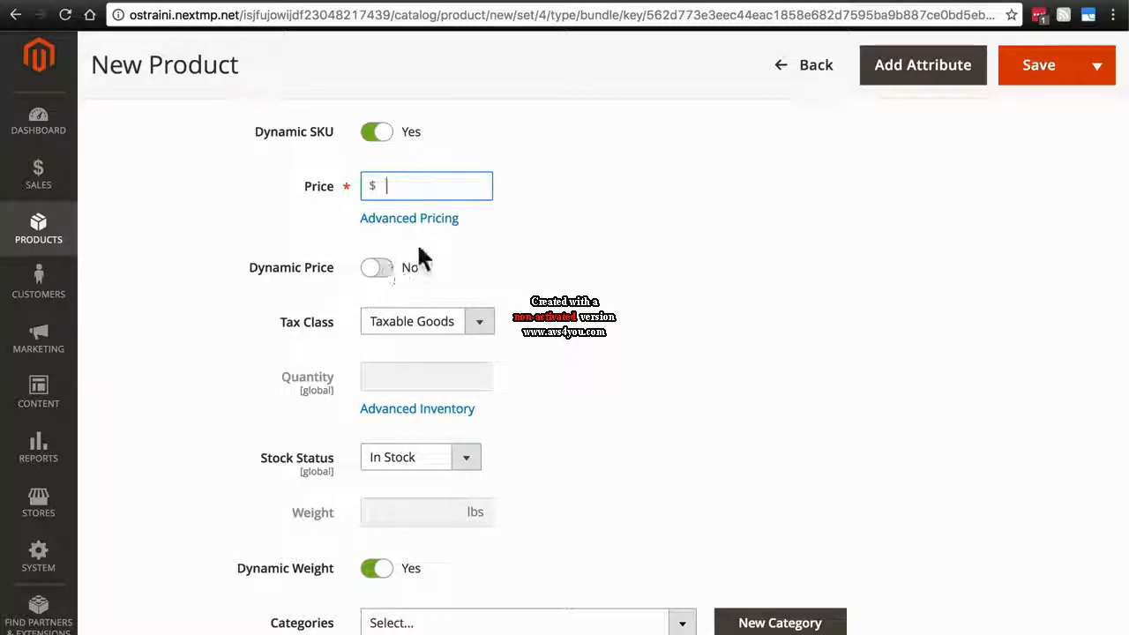
left_click(376, 269)
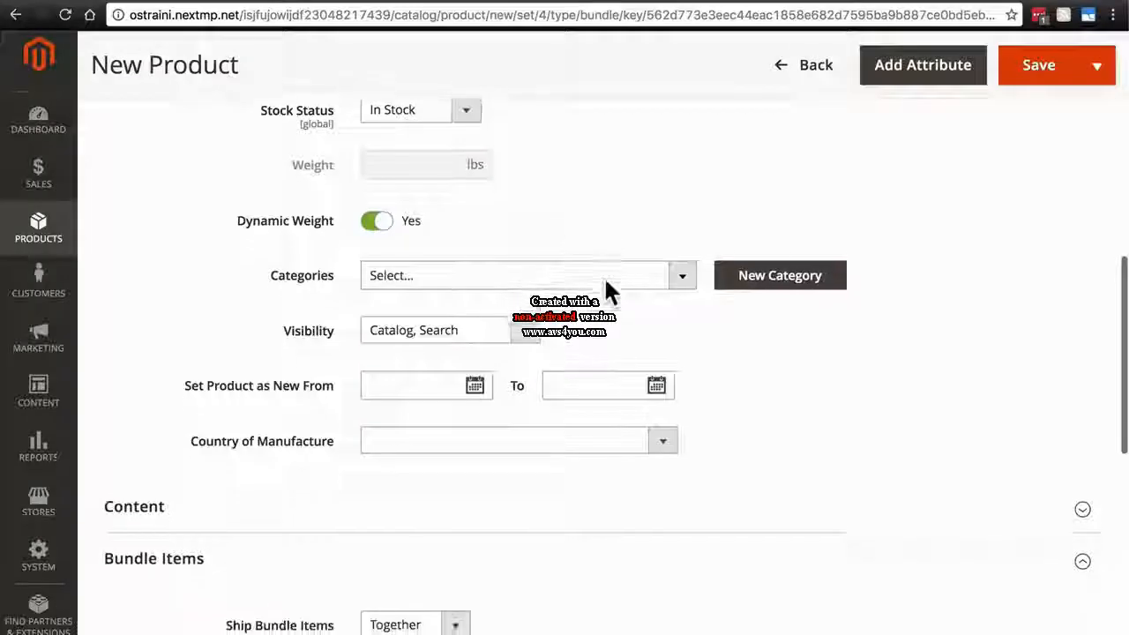
Assign the bundle product to the Mugs and Coffee categories
scroll(603, 278, "down", 1)
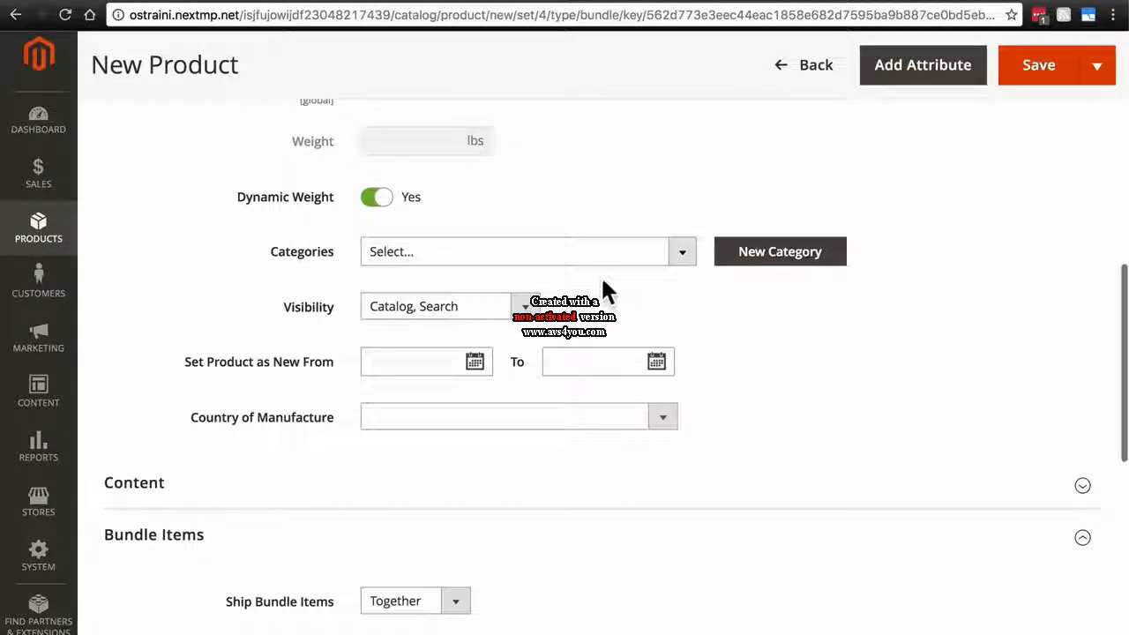
left_click(388, 197)
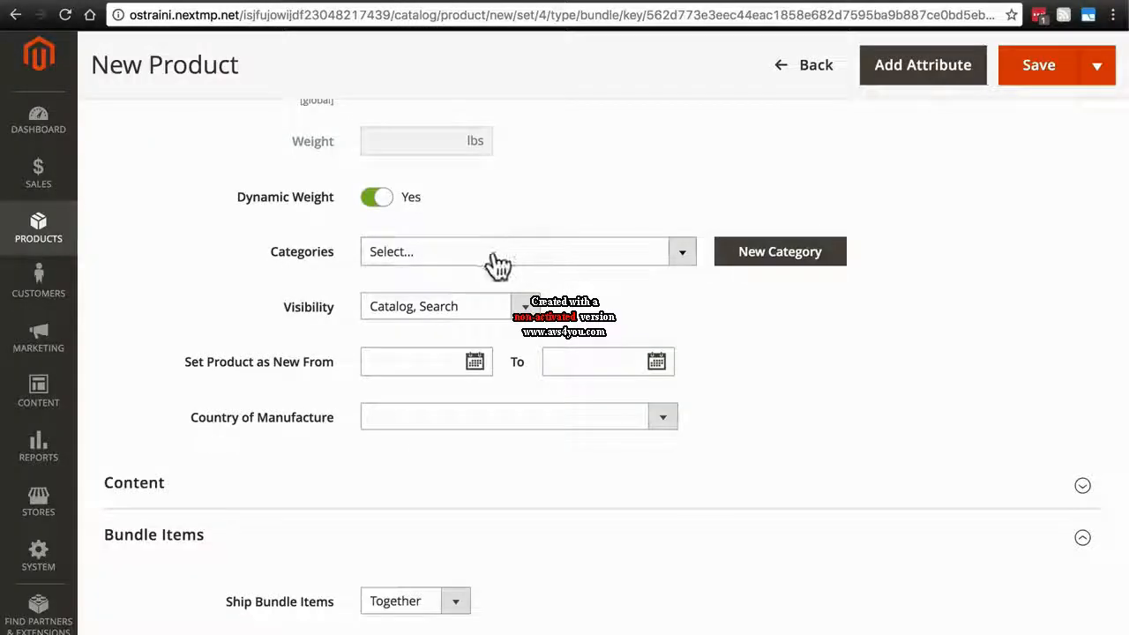
left_click(555, 259)
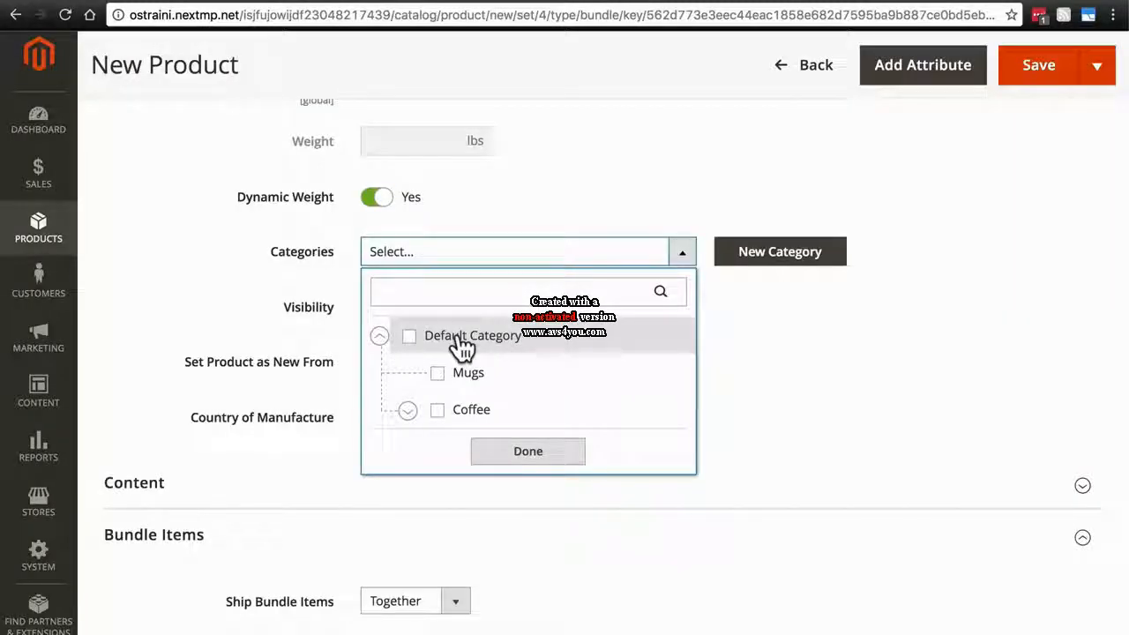
left_click(437, 375)
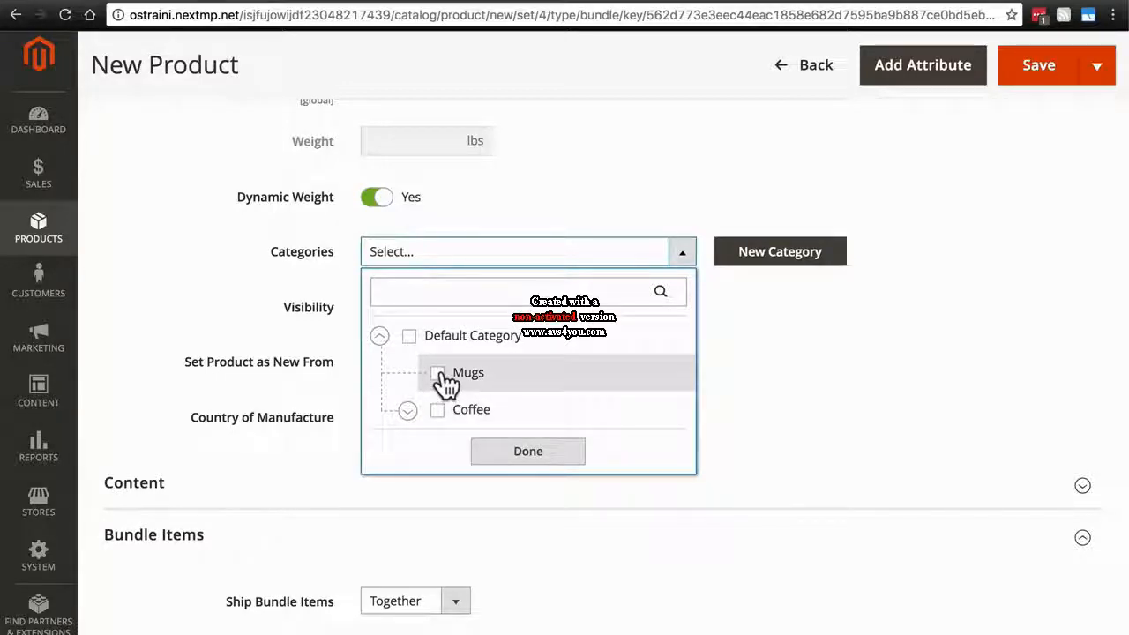
left_click(438, 374)
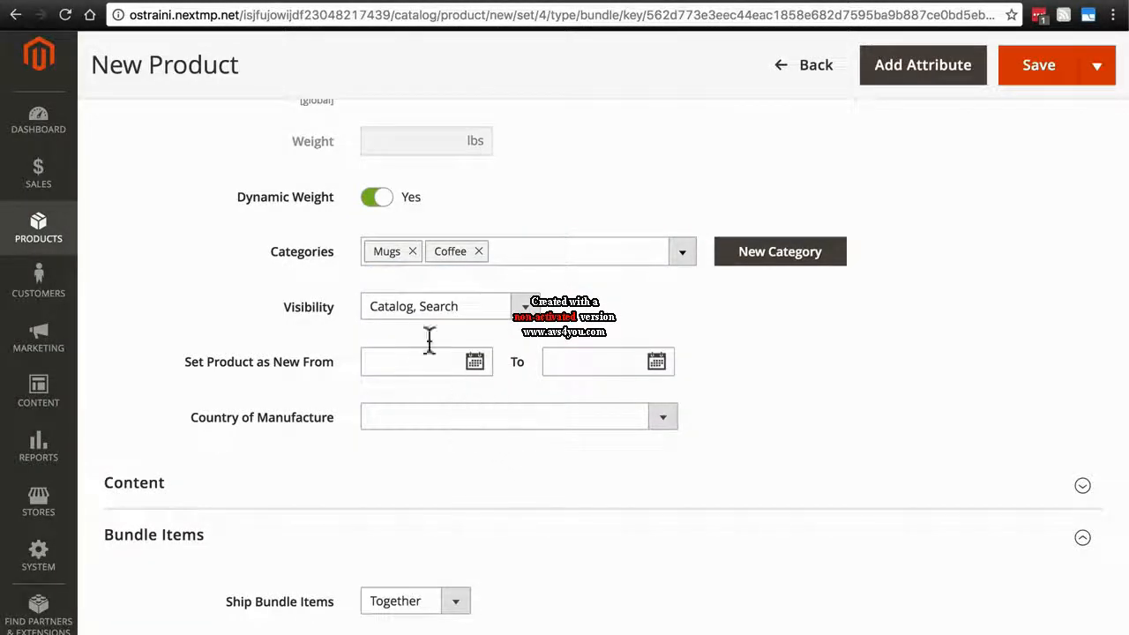
Copy the opening lorem ipsum sentences from Blind Text Generator and paste them into the bundle product's description
scroll(418, 391, "down", 5)
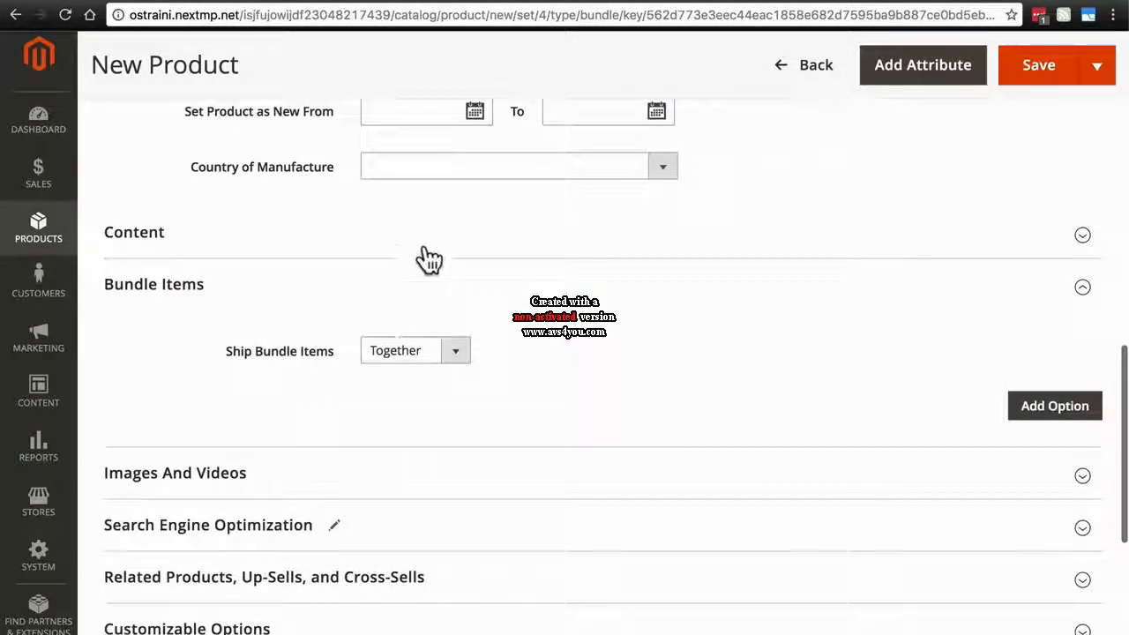
left_click(423, 235)
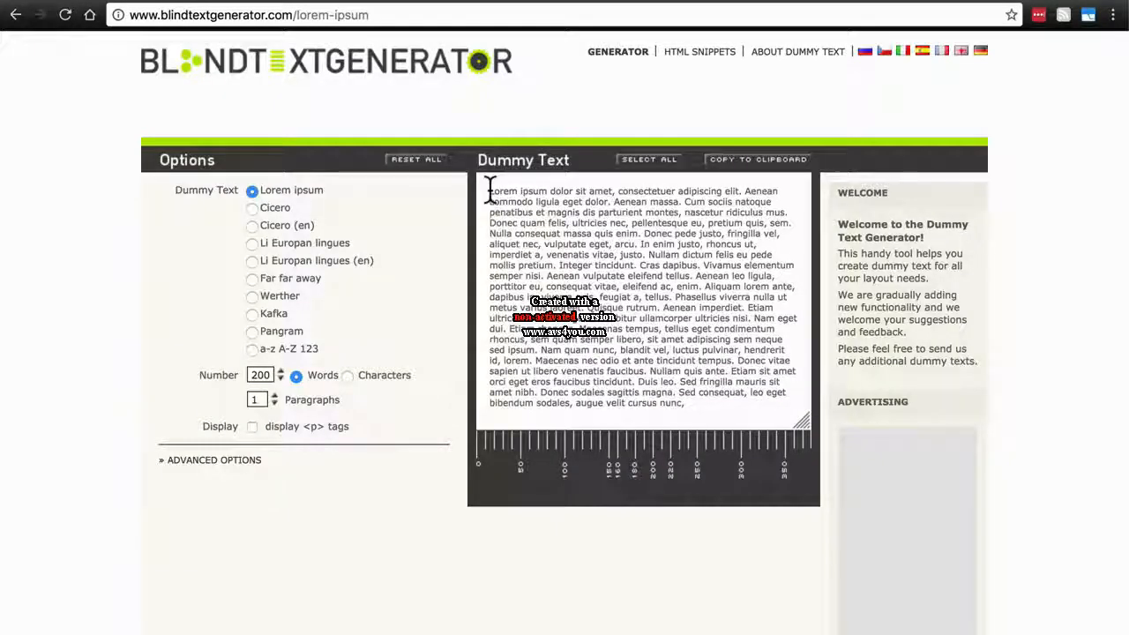
left_click_drag(488, 188, 638, 242)
key("ctrl+c")
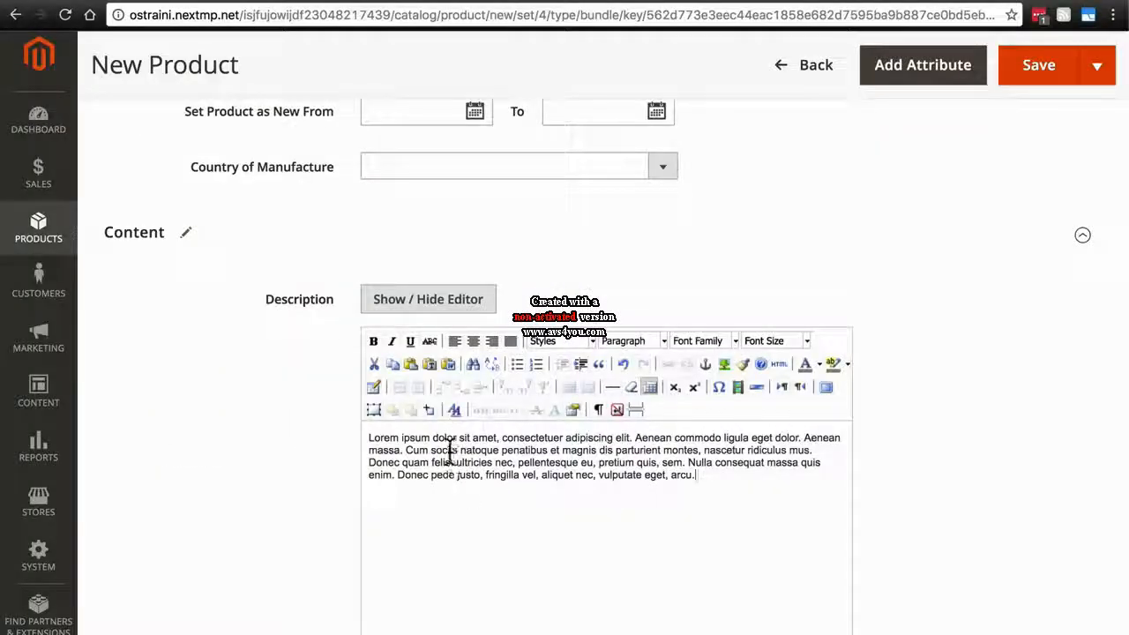
Paste the same placeholder text into the short description and delete everything after its first two sentences
scroll(260, 353, "down", 10)
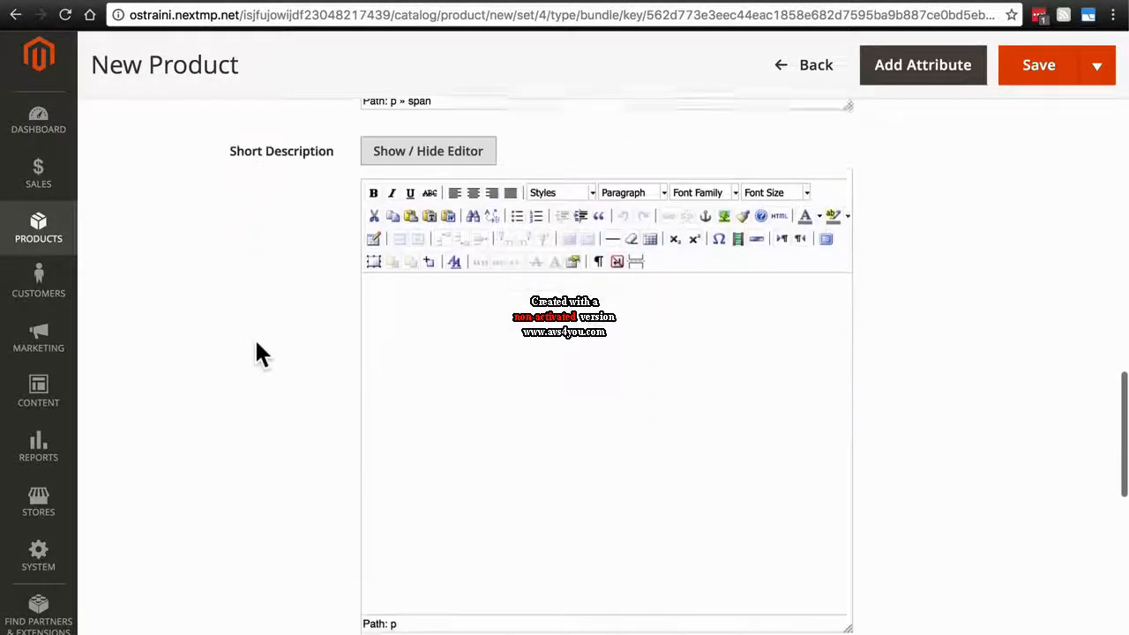
left_click(495, 371)
key("ctrl+v")
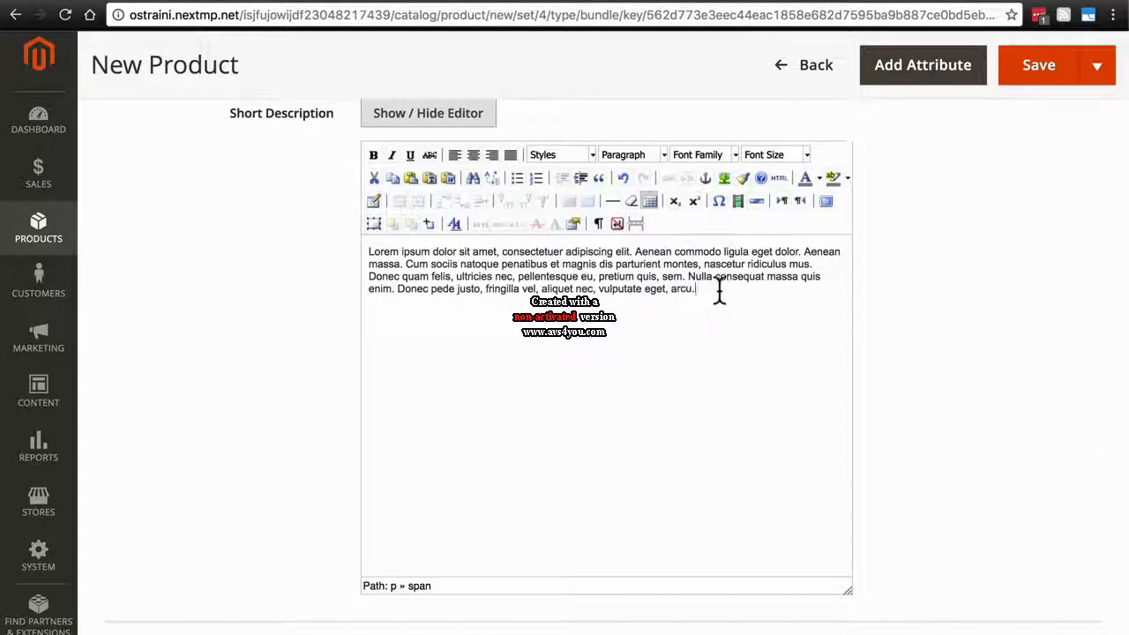
left_click_drag(715, 294, 794, 243)
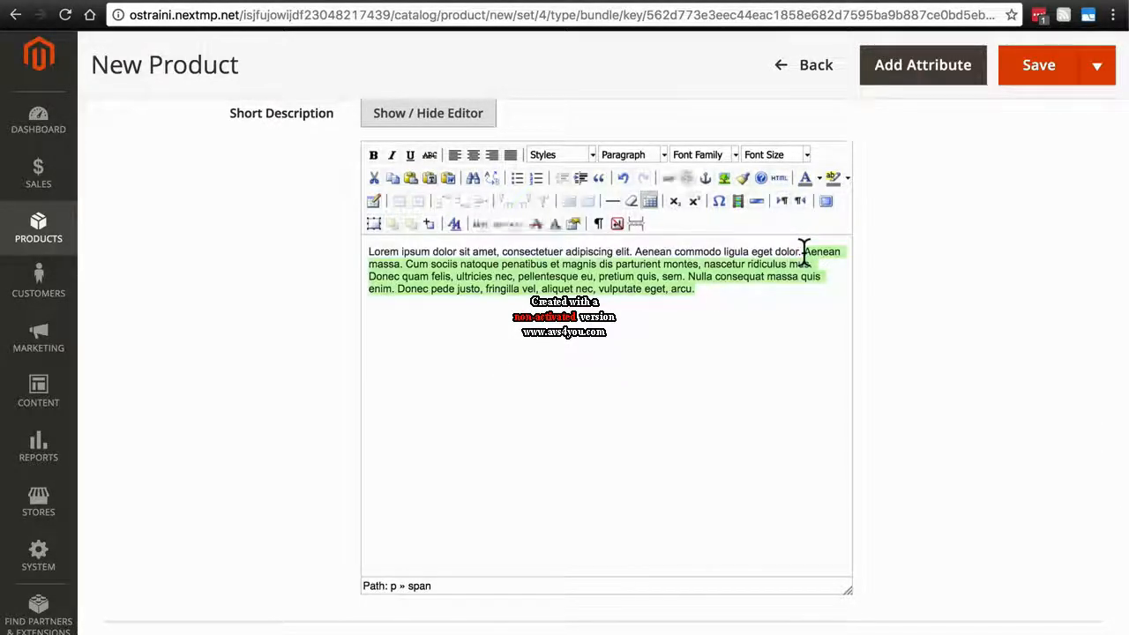
key("BackSpace")
Choose Together as the shipping method for the bundle items
scroll(153, 312, "down", 6)
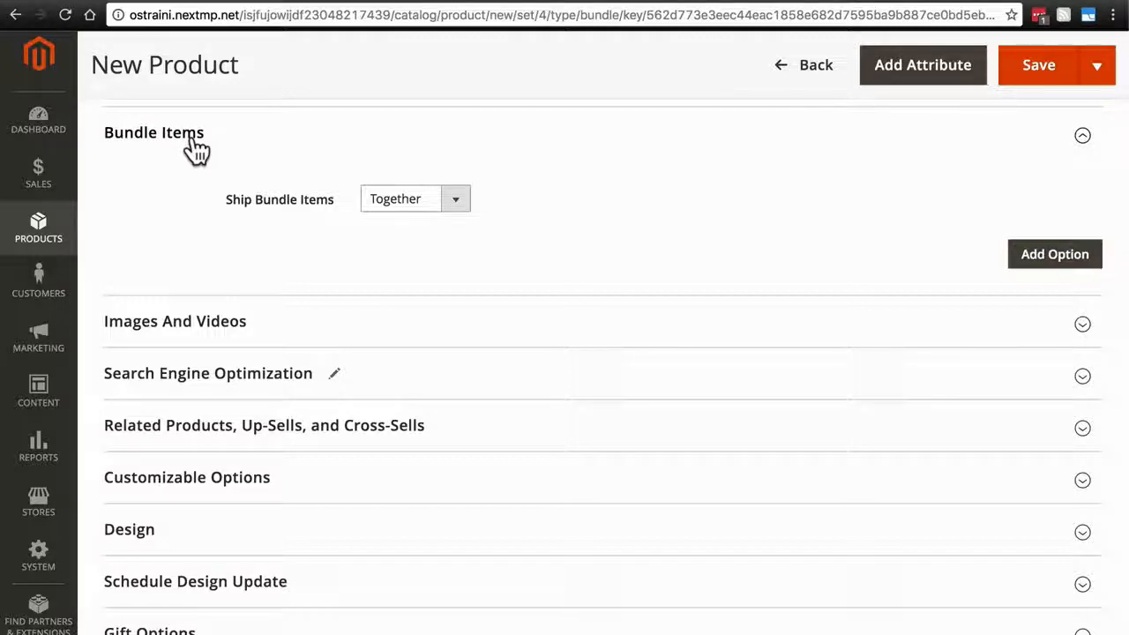
left_click(397, 203)
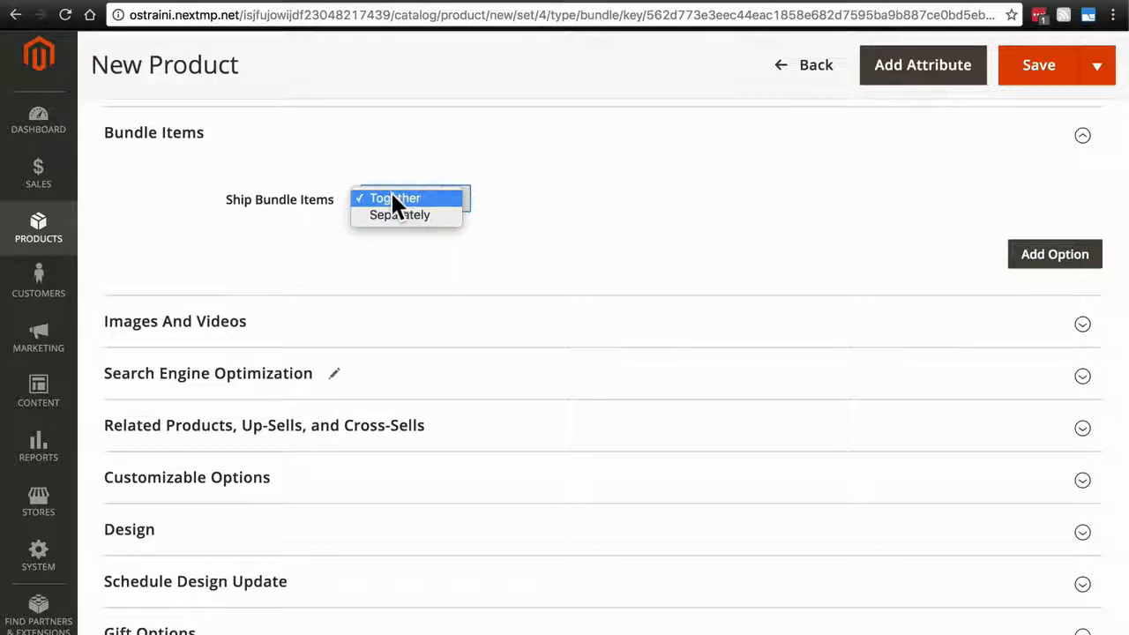
left_click(392, 199)
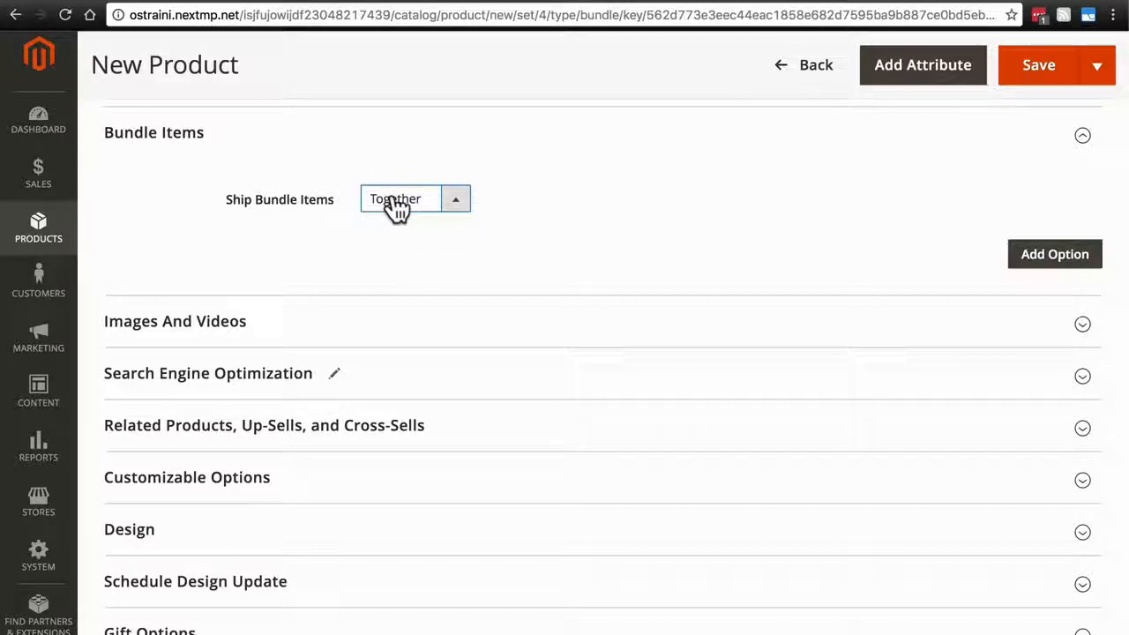
Add a bundle option titled Coffee with the Radio Buttons input type
left_click(1054, 255)
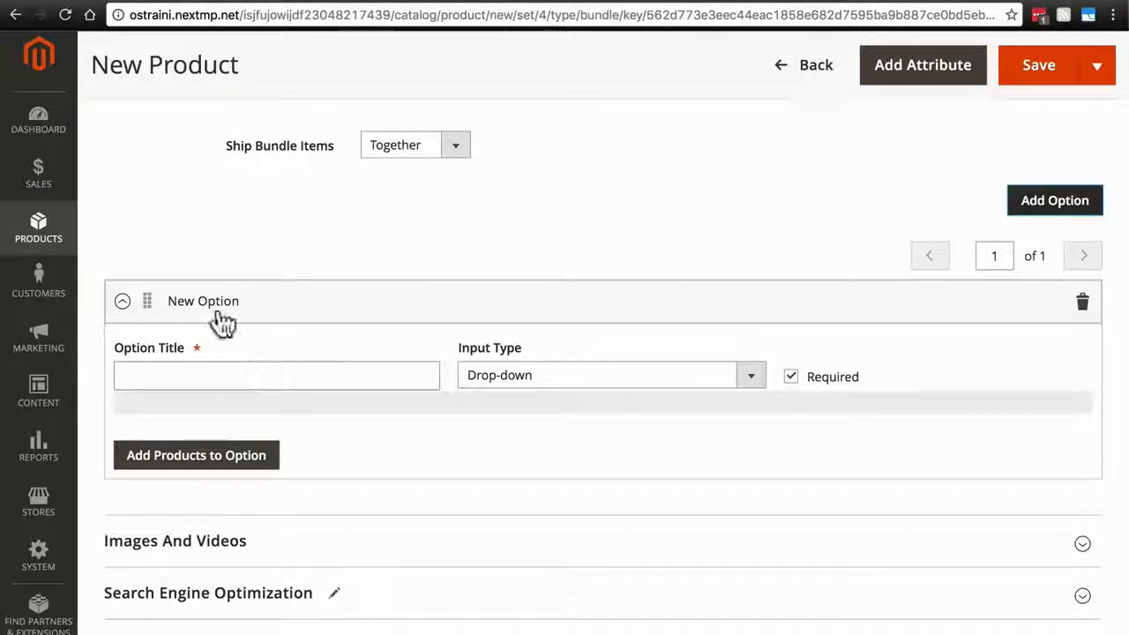
left_click(236, 375)
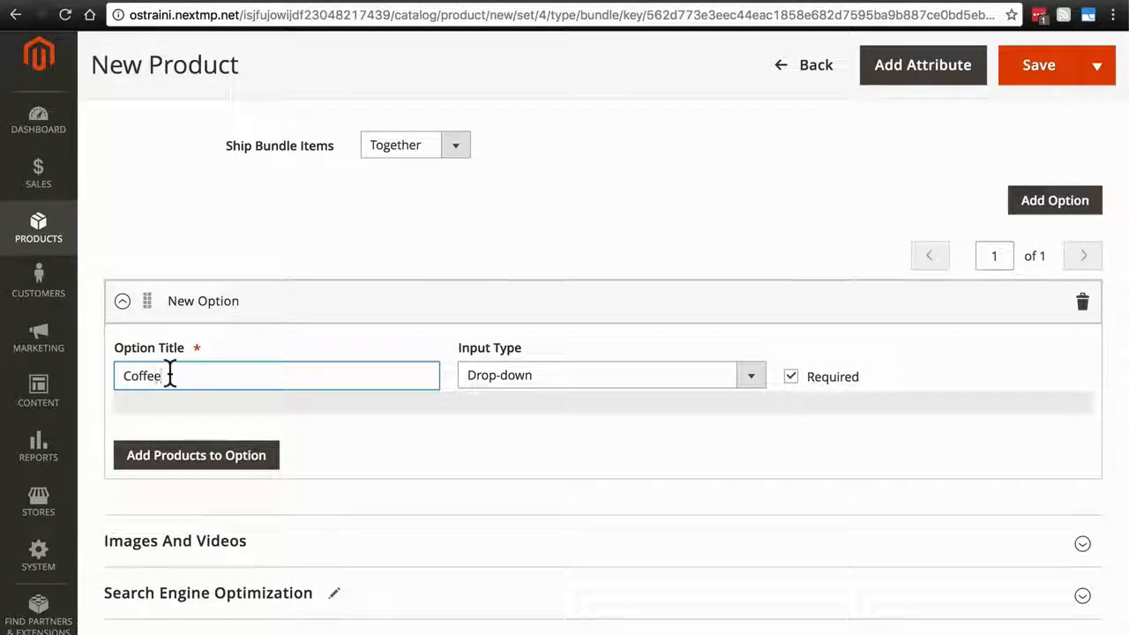
scroll(343, 337, "down", 3)
left_click(576, 253)
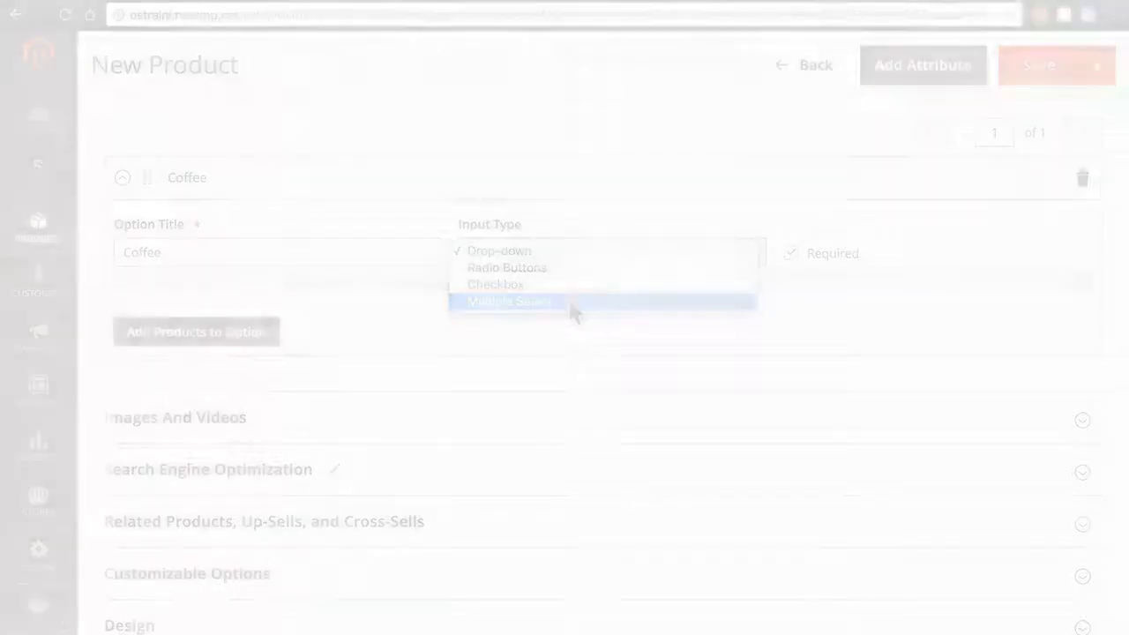
left_click(576, 267)
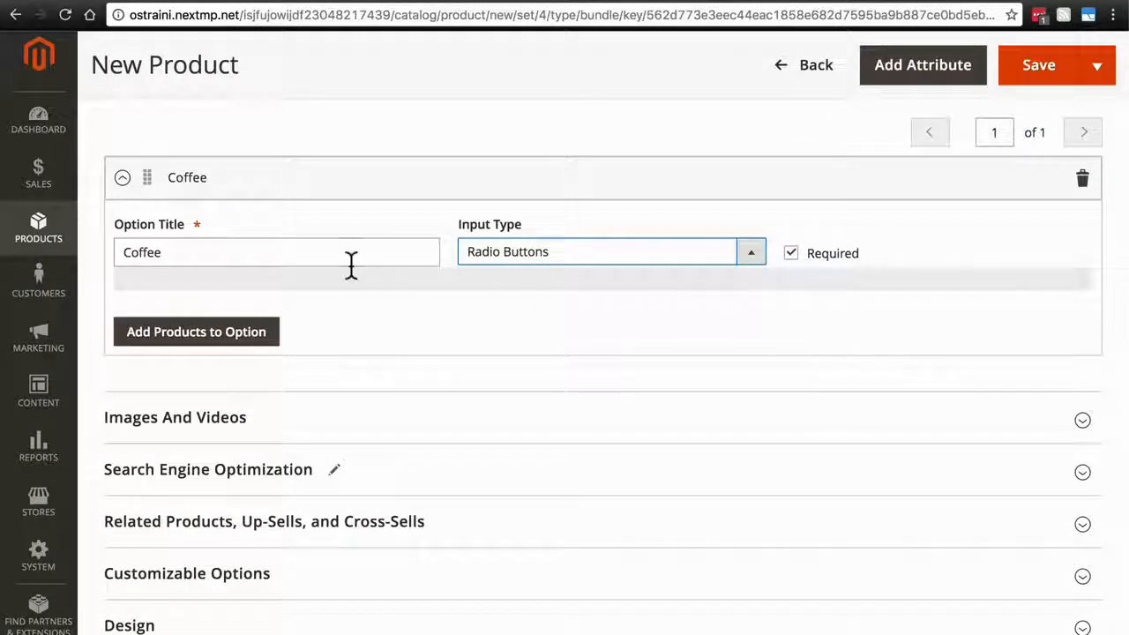
Add the Decaf and Regular 1 lb. Coffee Bean Central House Blend products to the Coffee option
left_click(215, 340)
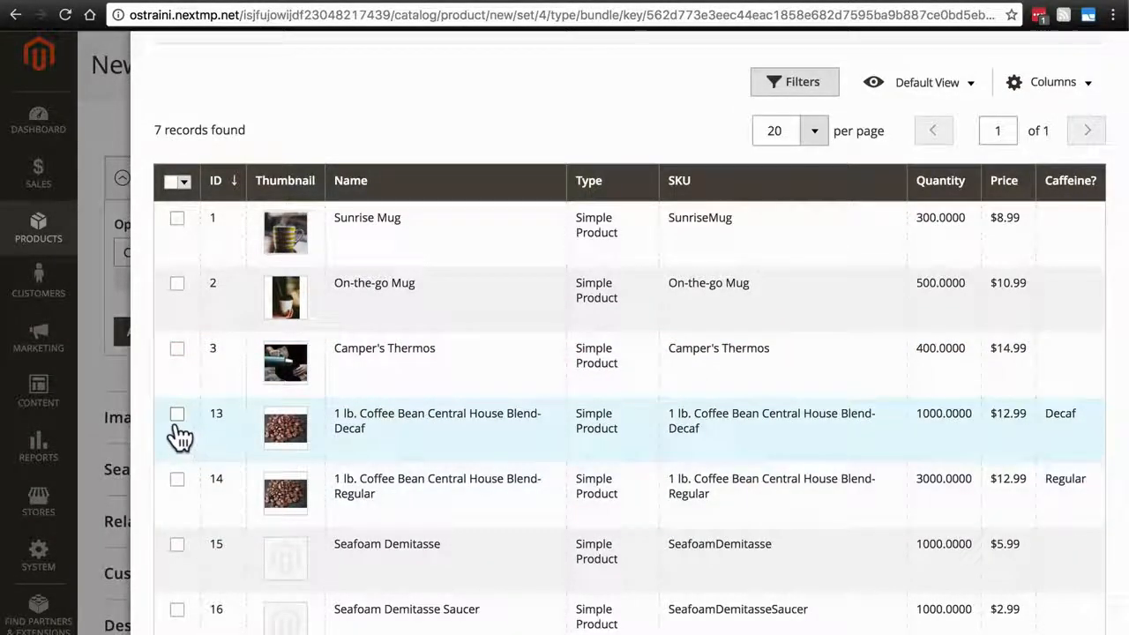
left_click(177, 415)
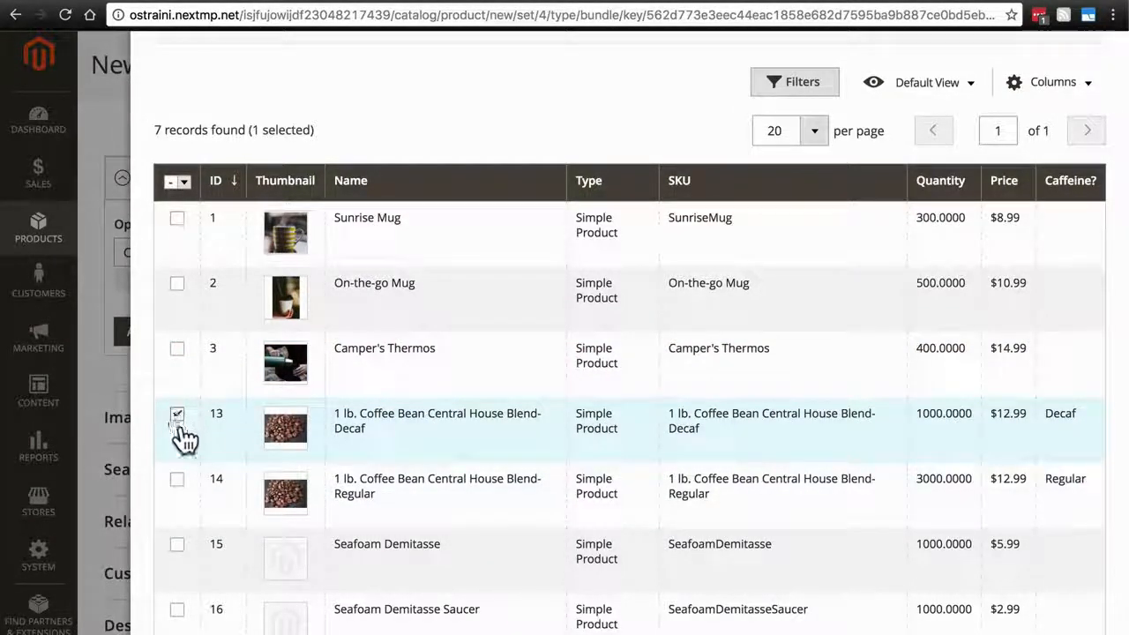
left_click(176, 481)
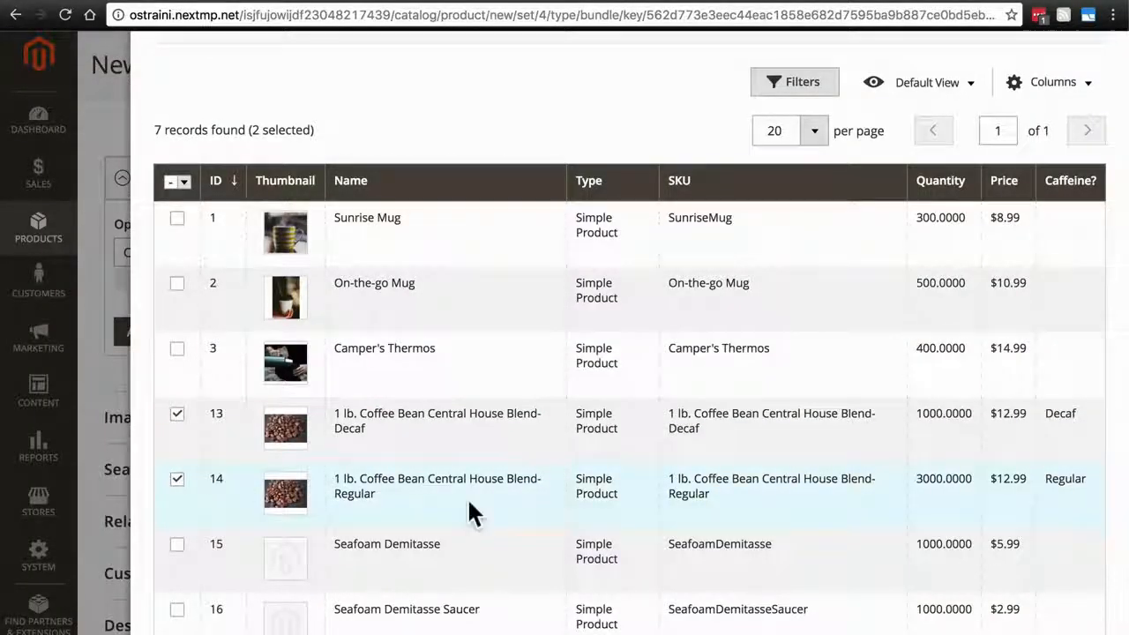
scroll(468, 507, "up", 3)
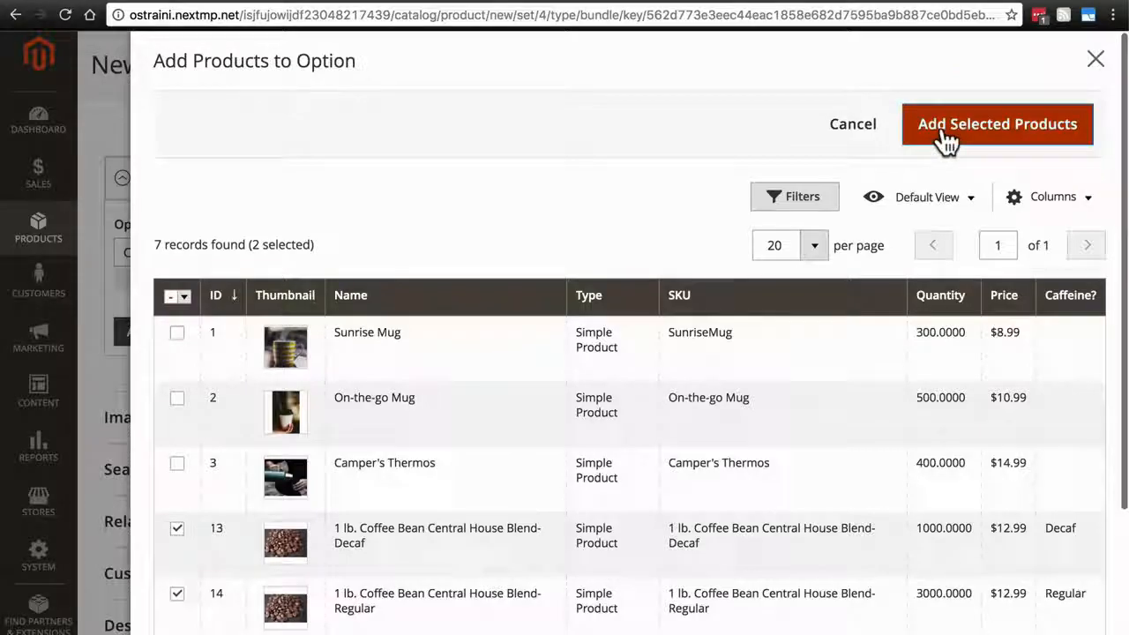
left_click(943, 132)
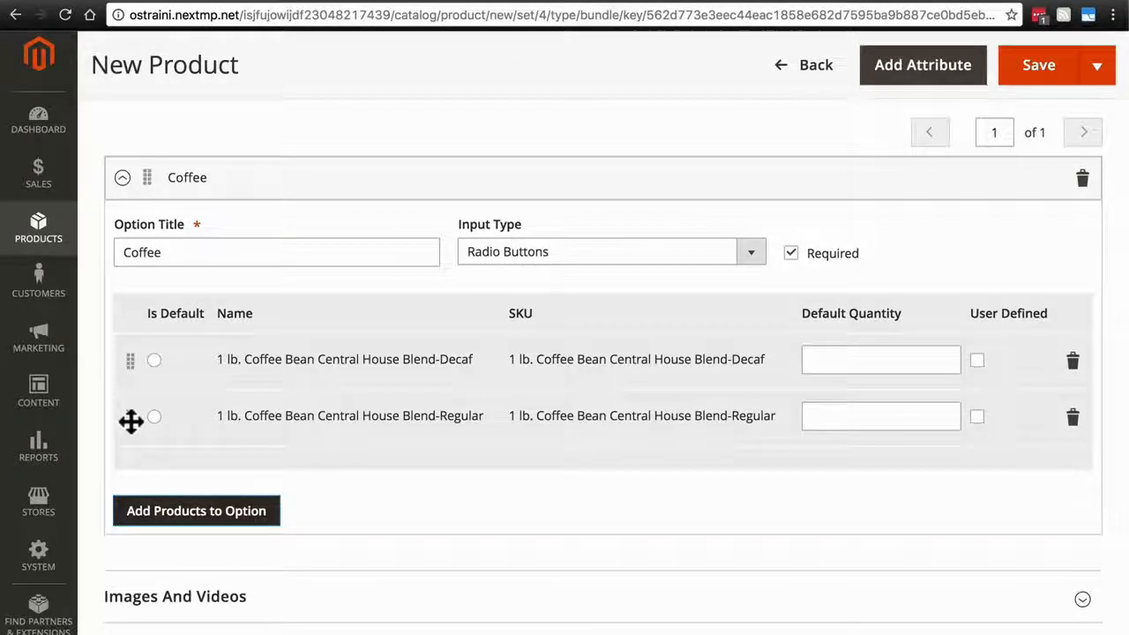
Move the Regular blend above the Decaf blend in the Coffee option and make it the default selection
left_click_drag(131, 422, 131, 363)
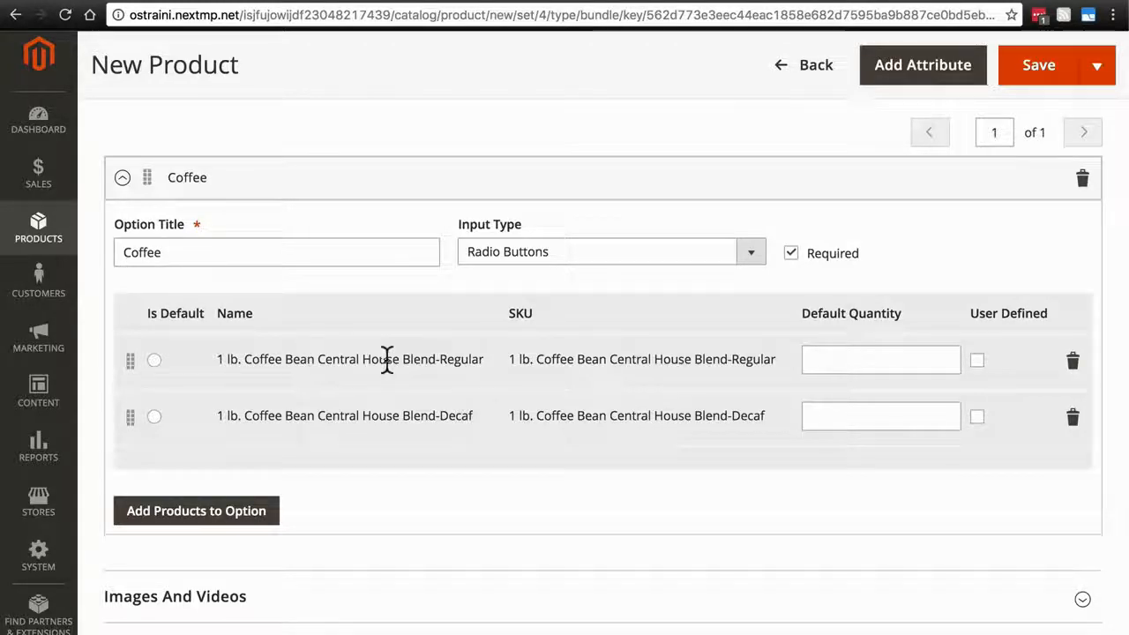
left_click(155, 359)
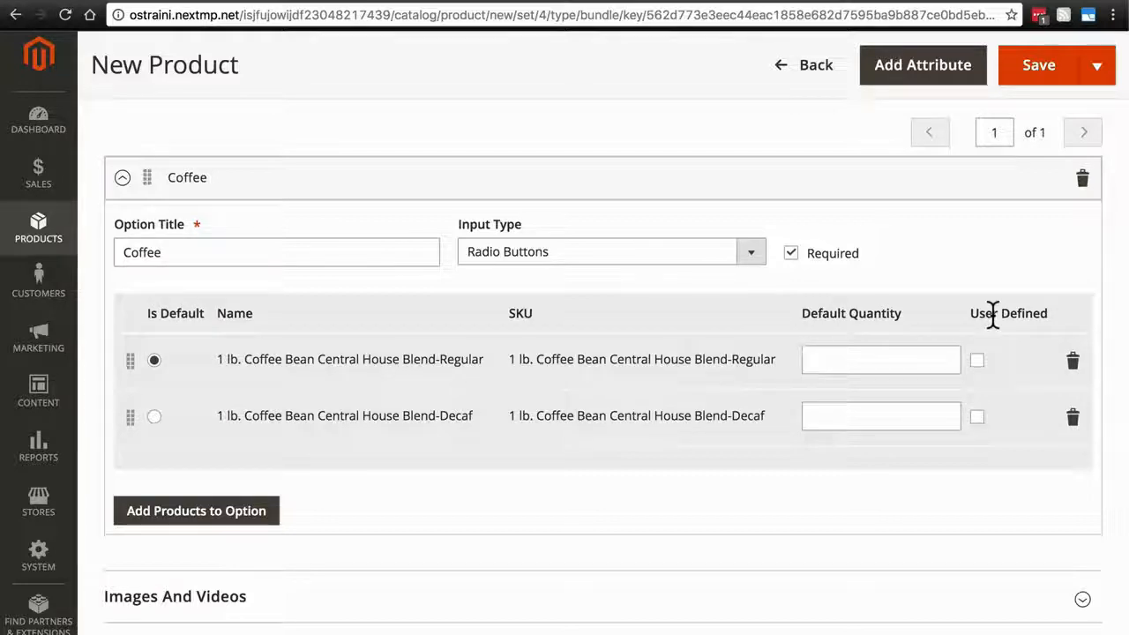
Enable the user-defined quantity for the Regular blend, keeping Radio Buttons as the Coffee option's input type
left_click(754, 254)
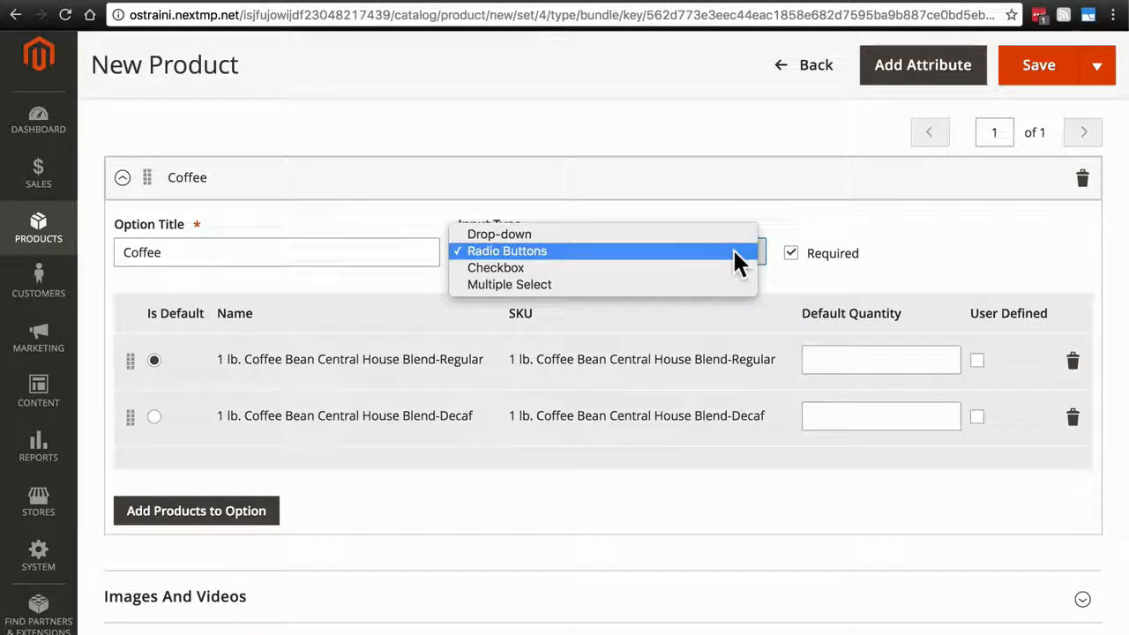
left_click(733, 249)
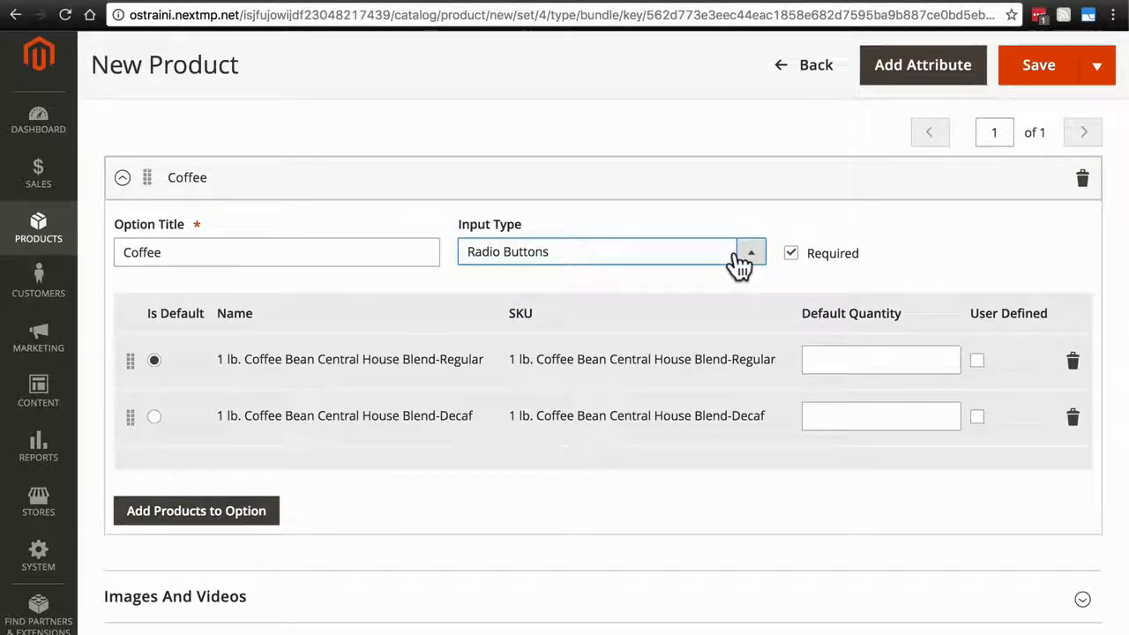
left_click(978, 361)
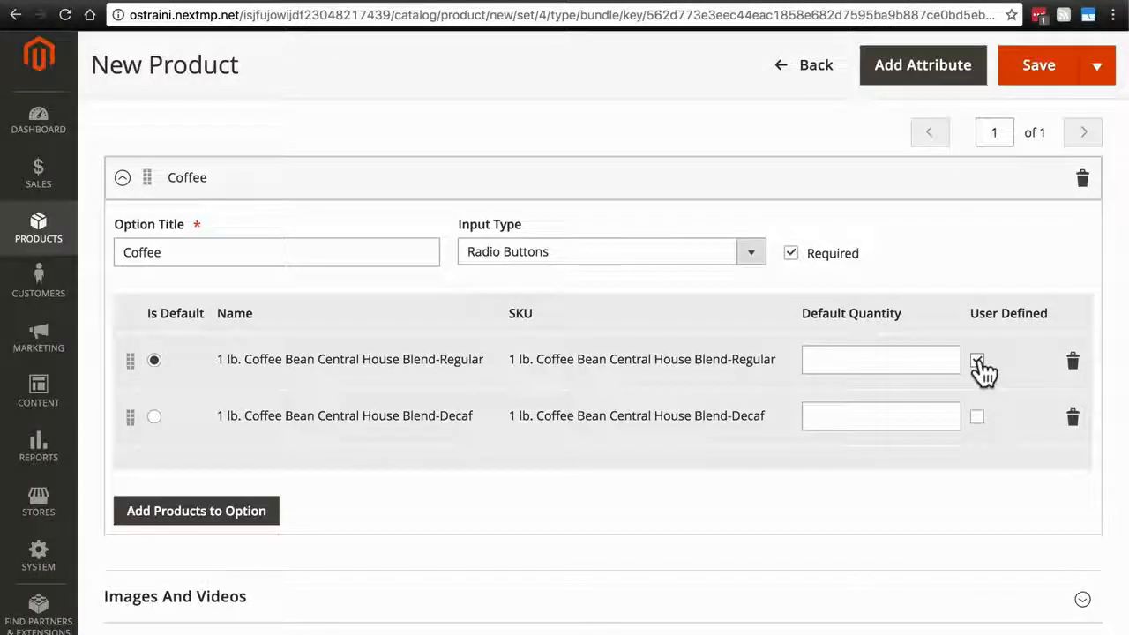
left_click(751, 252)
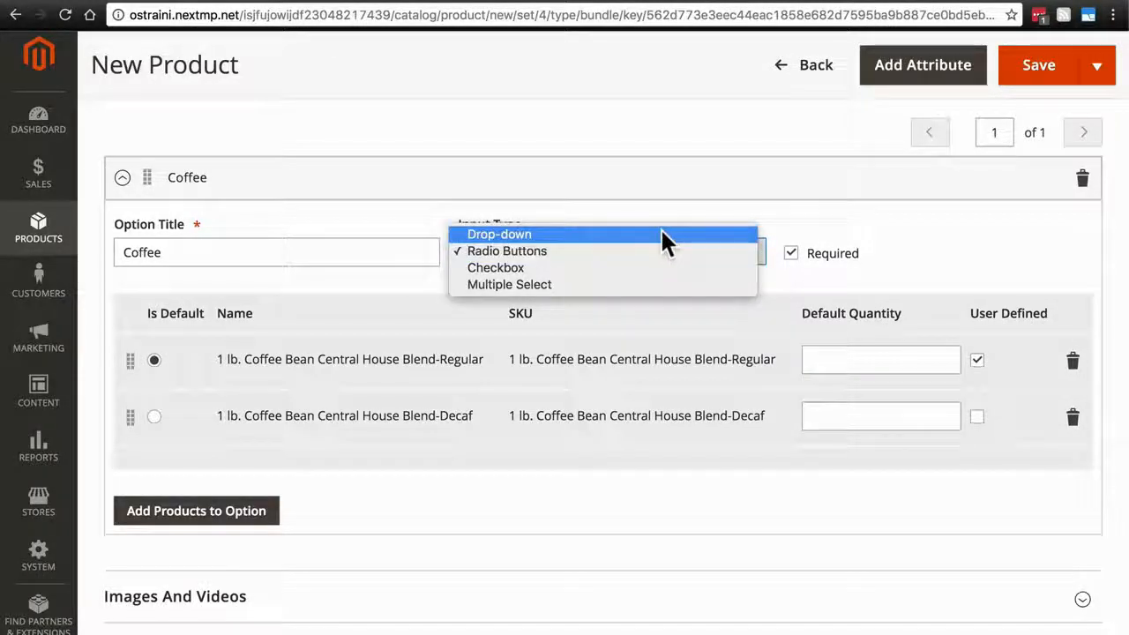
left_click(662, 251)
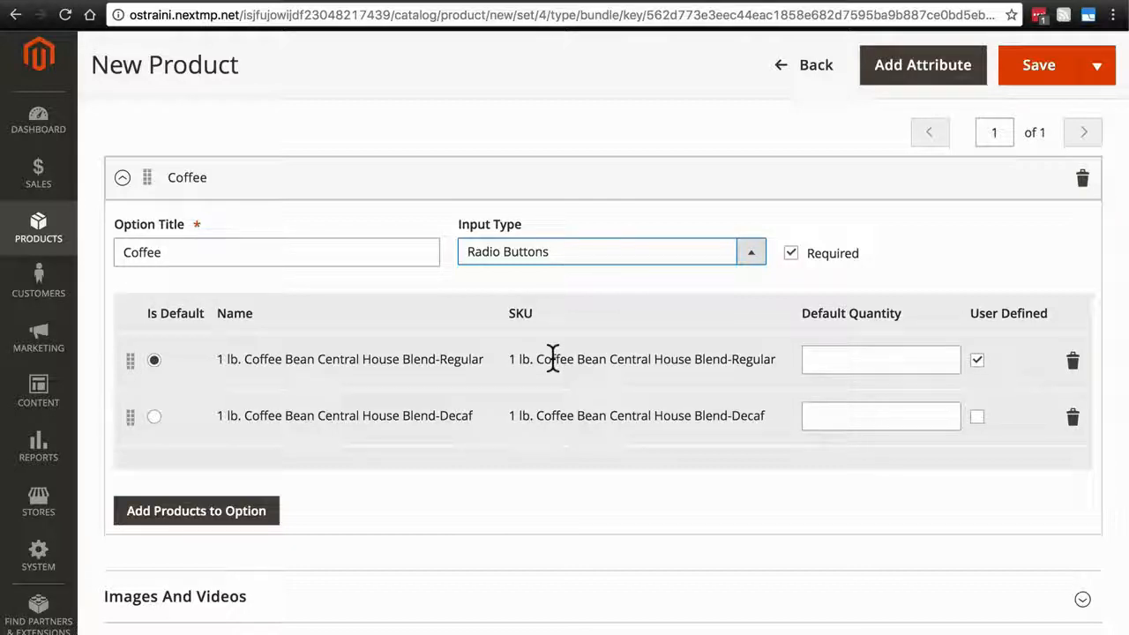
Set the Regular blend's default quantity to 1 and turn off its user-defined quantity
left_click(836, 357)
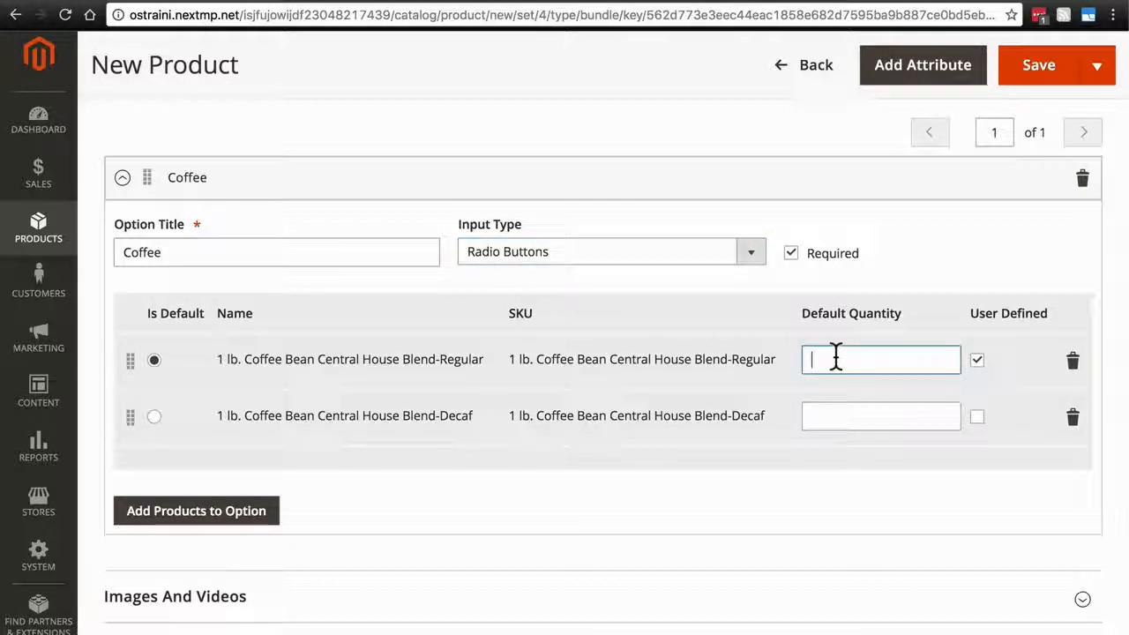
type("1")
left_click(976, 361)
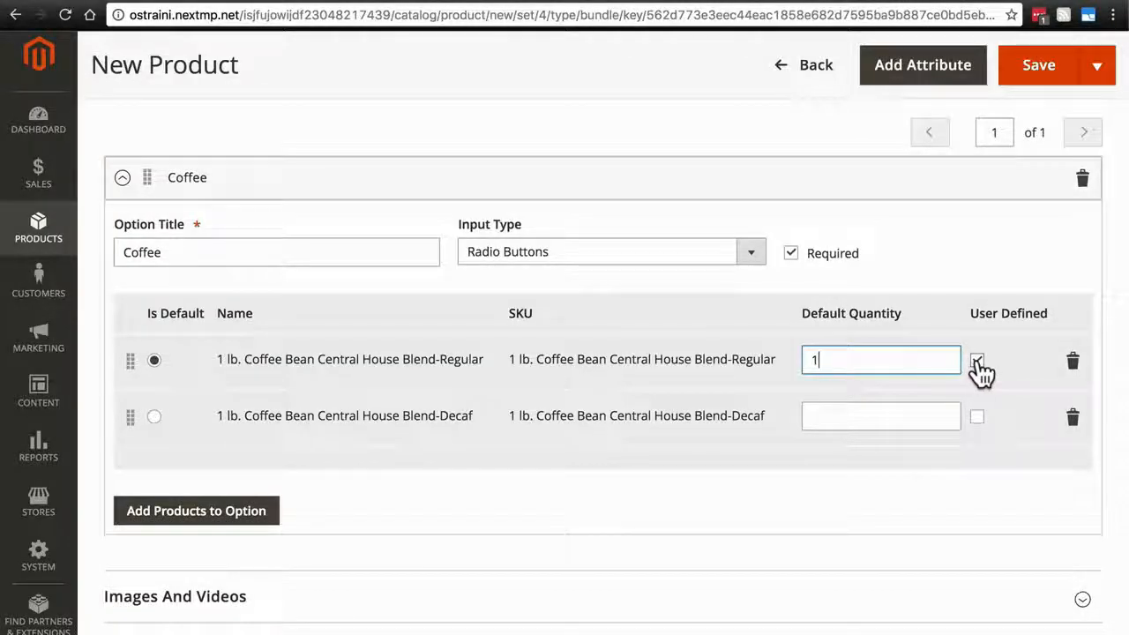
left_click(749, 253)
left_click(694, 250)
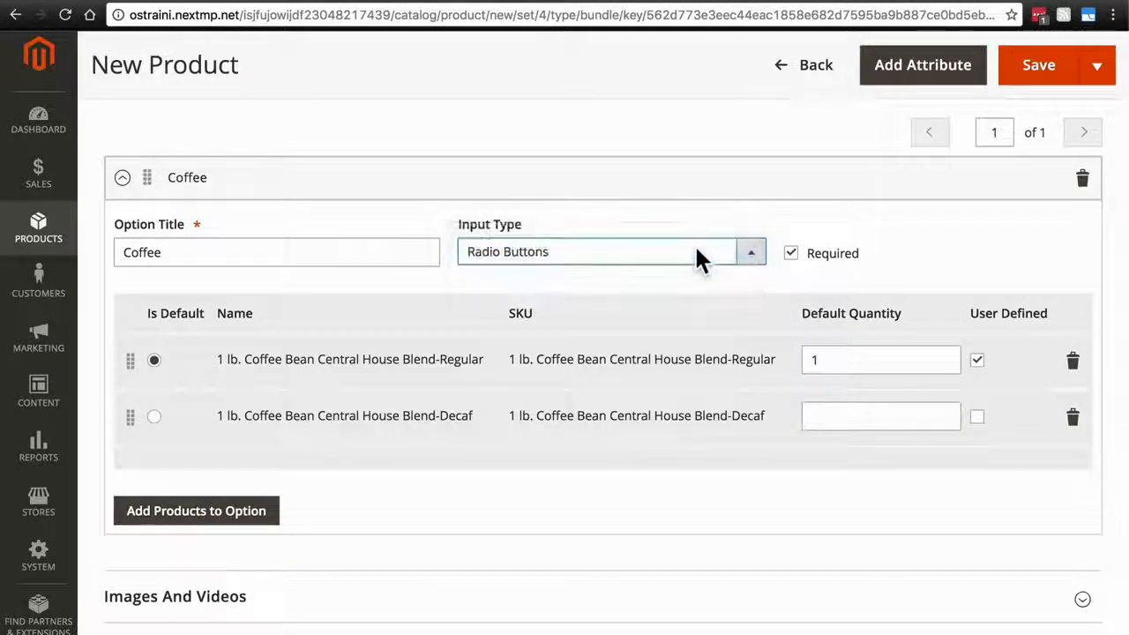
left_click(978, 362)
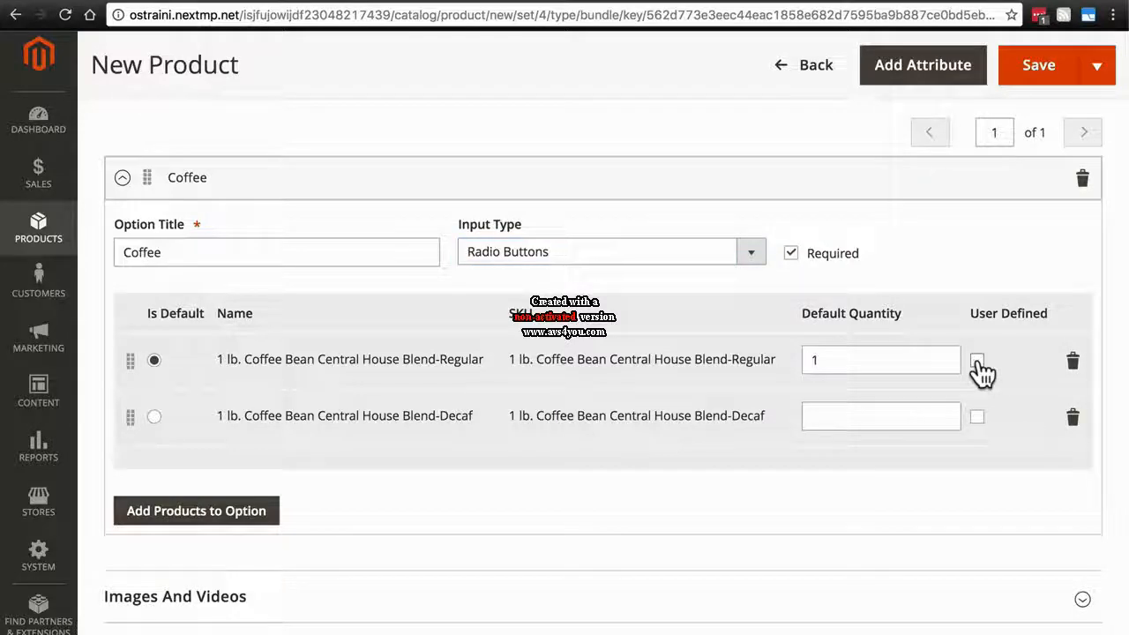
Set the Decaf blend's default quantity to 1
left_click(849, 362)
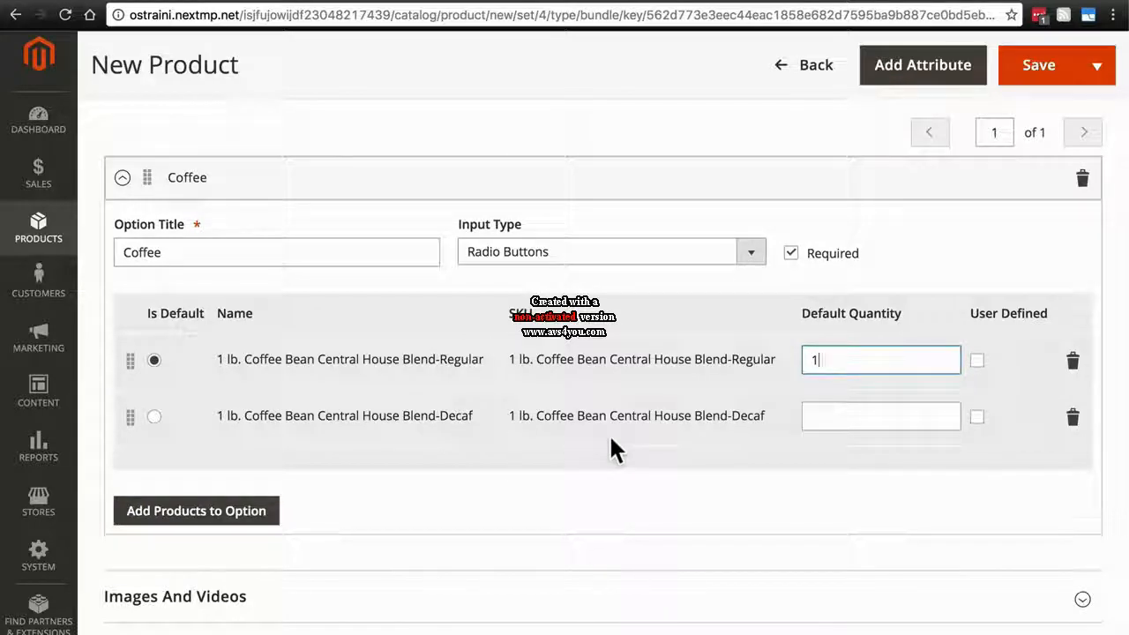
left_click(849, 420)
type("1")
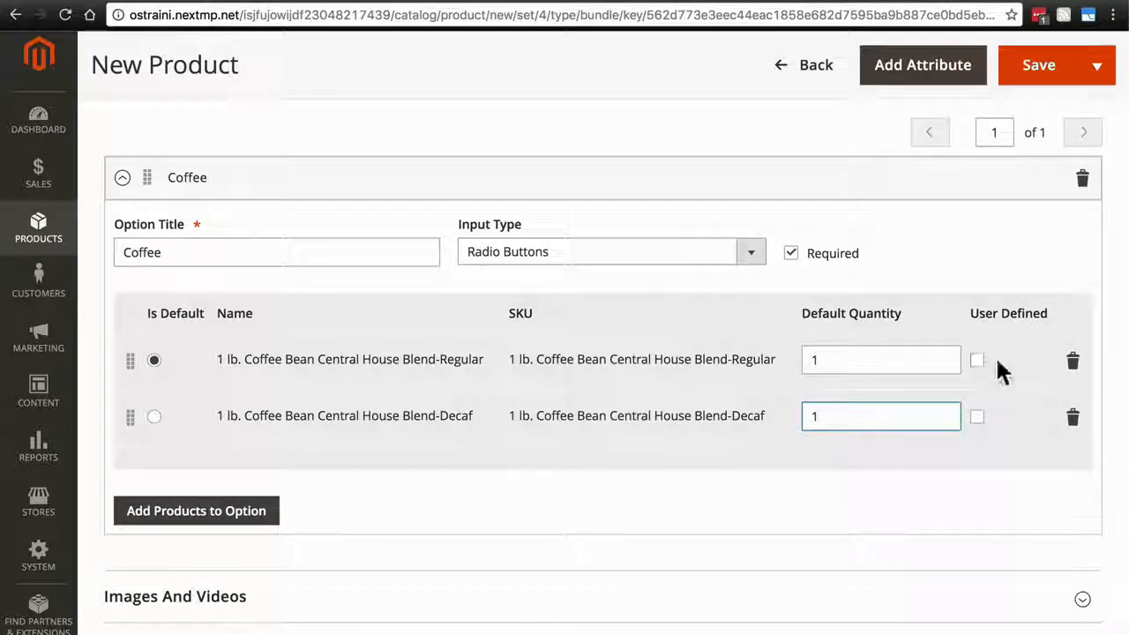
left_click(857, 358)
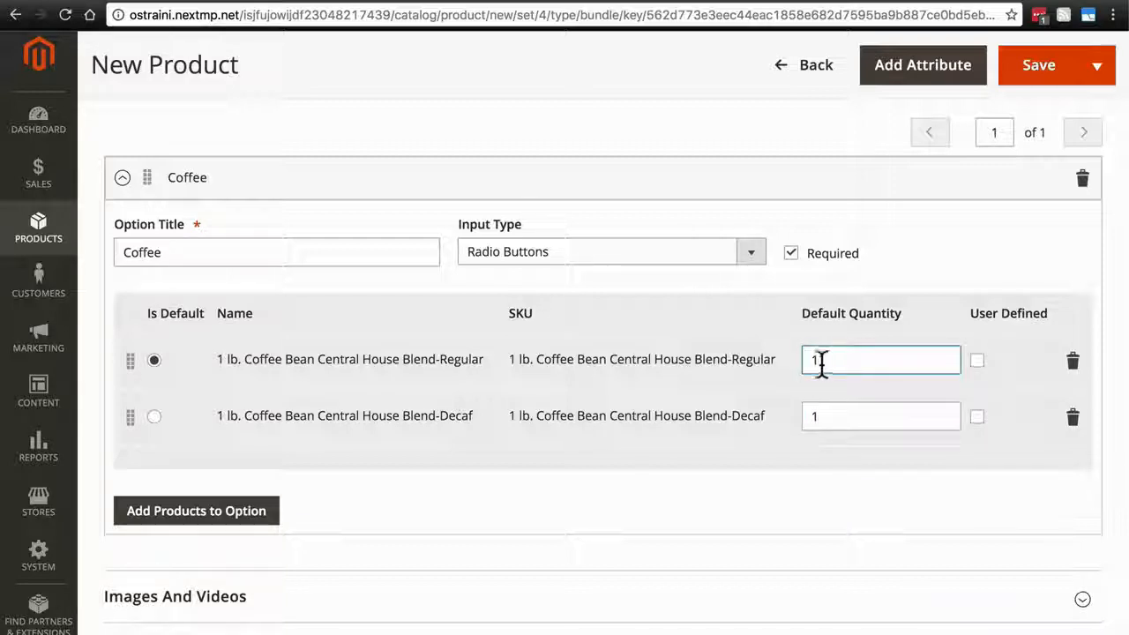